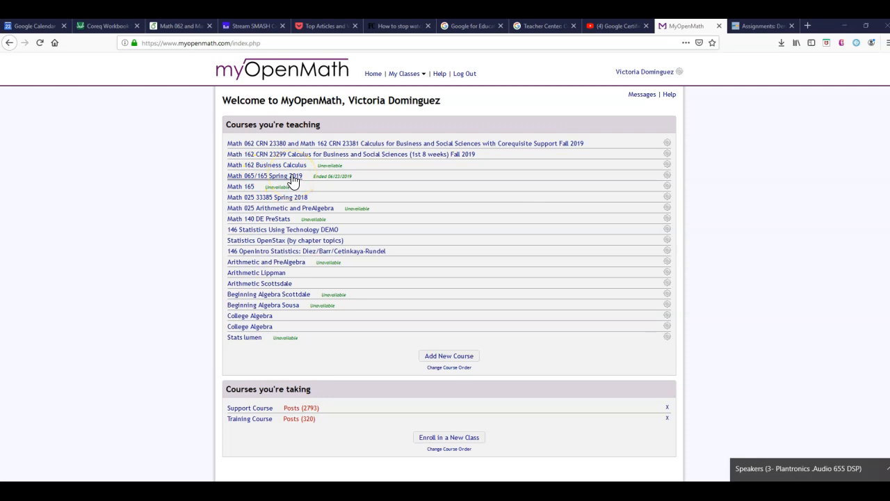
Step: Open the course settings of Math 065/165 Spring 2019 to check its course ID, and return to the course list
{"action": "left_click", "coordinate": [293, 179]}
{"action": "left_click", "coordinate": [242, 367]}
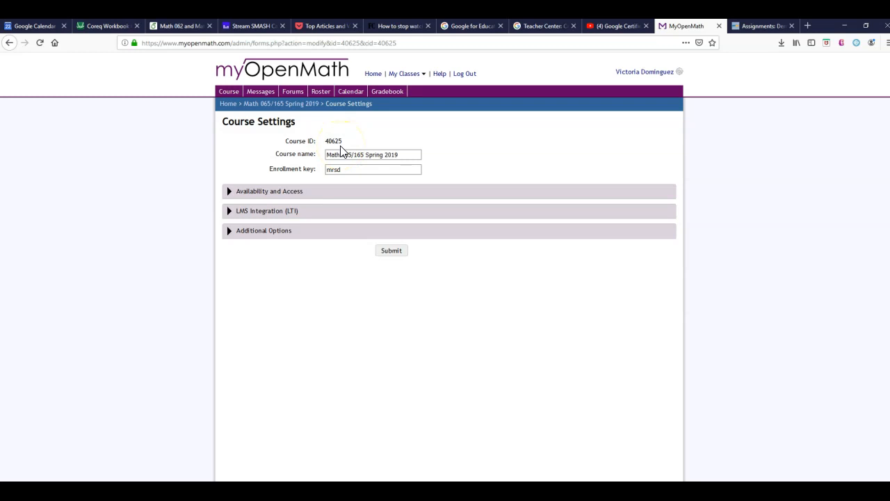
{"action": "left_click", "coordinate": [228, 104]}
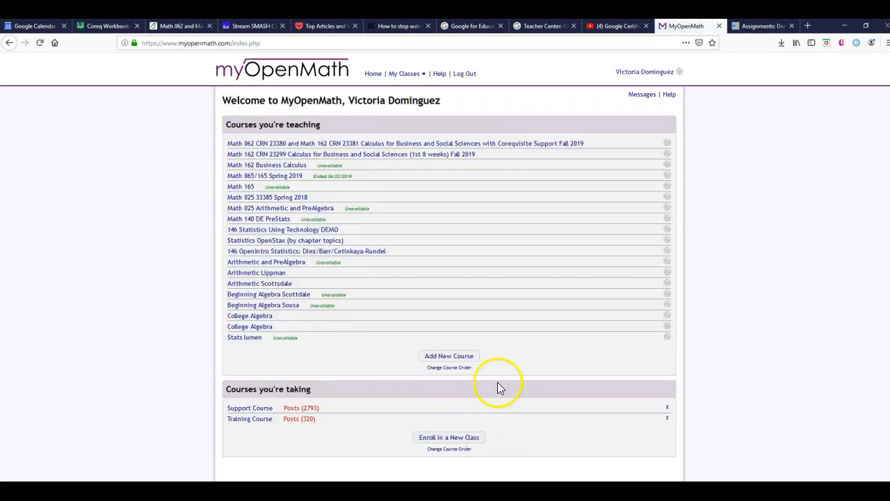
Step: Try adding a new course copied from an existing one by looking up course ID 40625, and return to the course list
{"action": "left_click", "coordinate": [459, 357]}
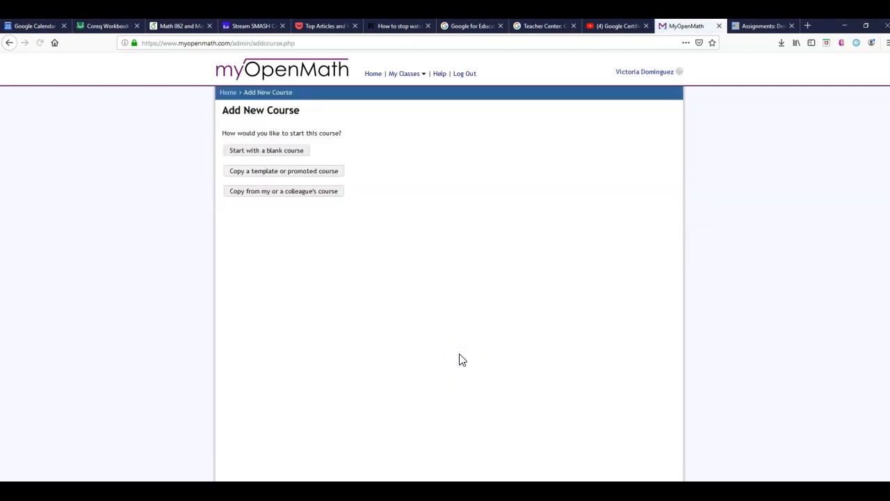
{"action": "left_click", "coordinate": [318, 195]}
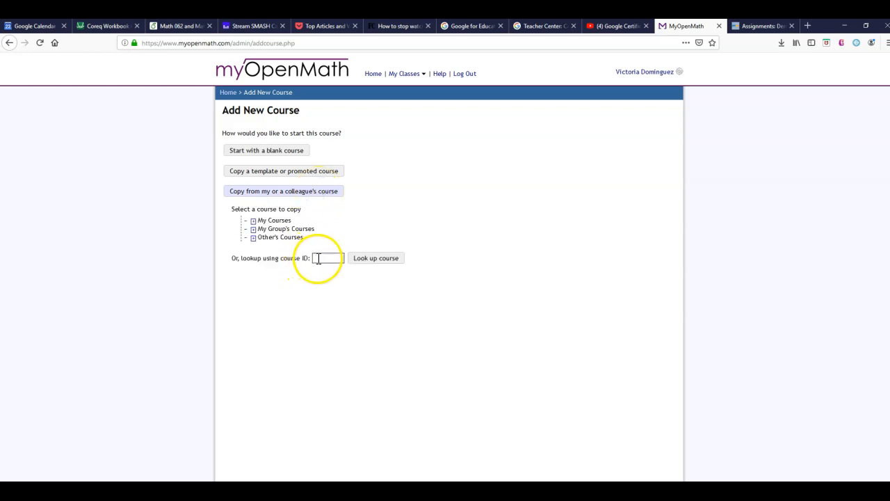
{"action": "left_click", "coordinate": [318, 258]}
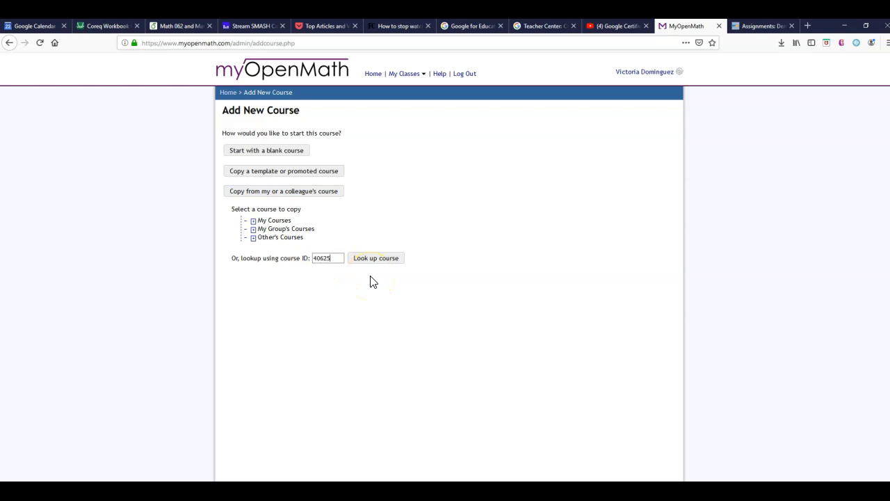
{"action": "left_click", "coordinate": [382, 259]}
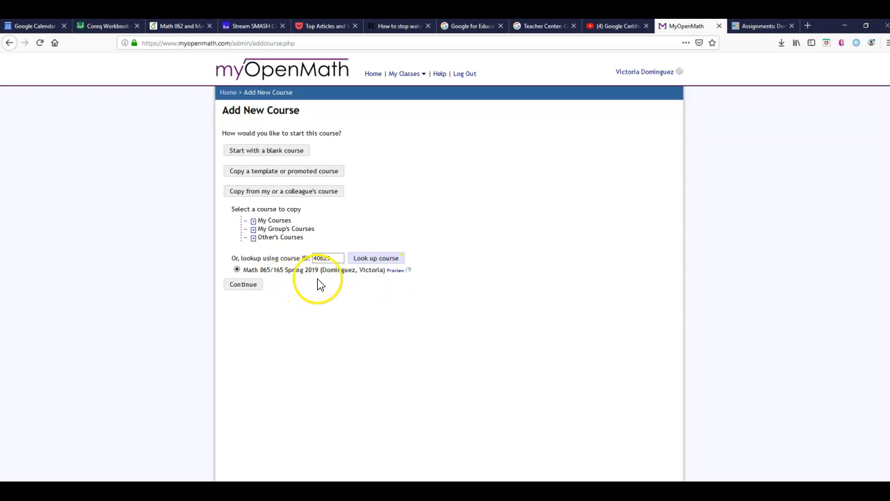
{"action": "left_click", "coordinate": [245, 291]}
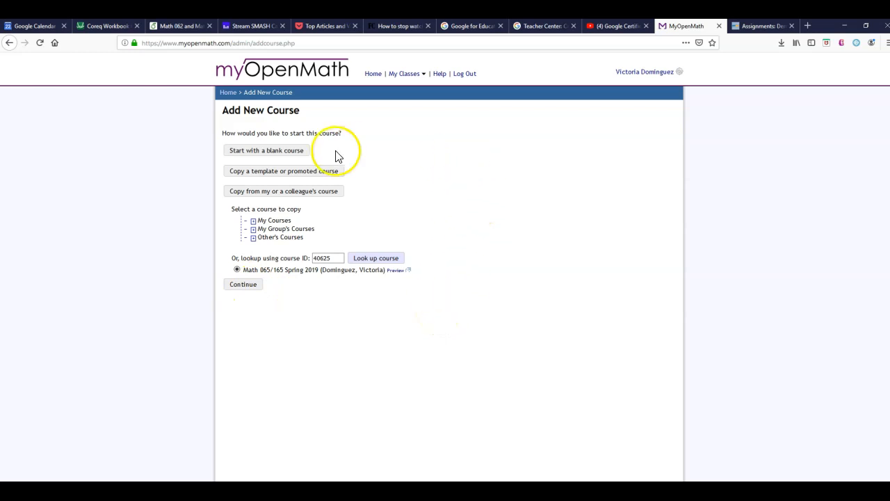
{"action": "left_click", "coordinate": [230, 95]}
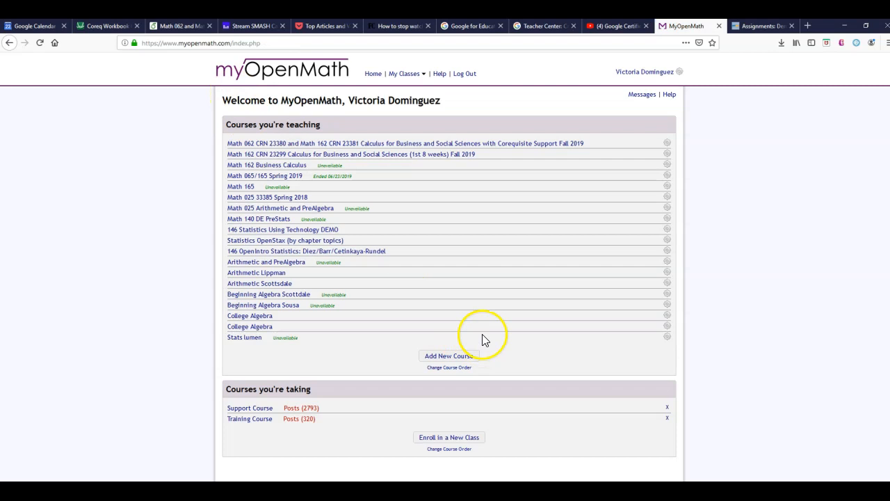
Step: Examine the LTI key and LTI secret in the LMS integration settings of Math 065/165 Spring 2019
{"action": "left_click", "coordinate": [293, 180]}
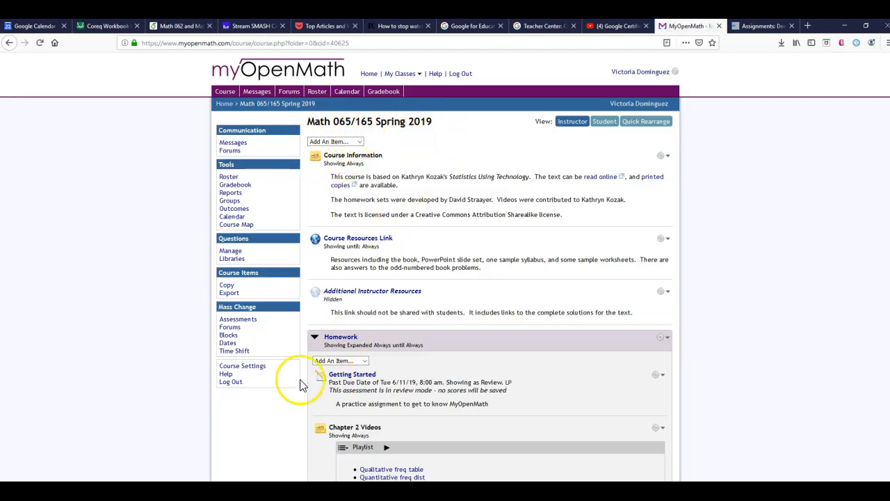
{"action": "left_click", "coordinate": [252, 367]}
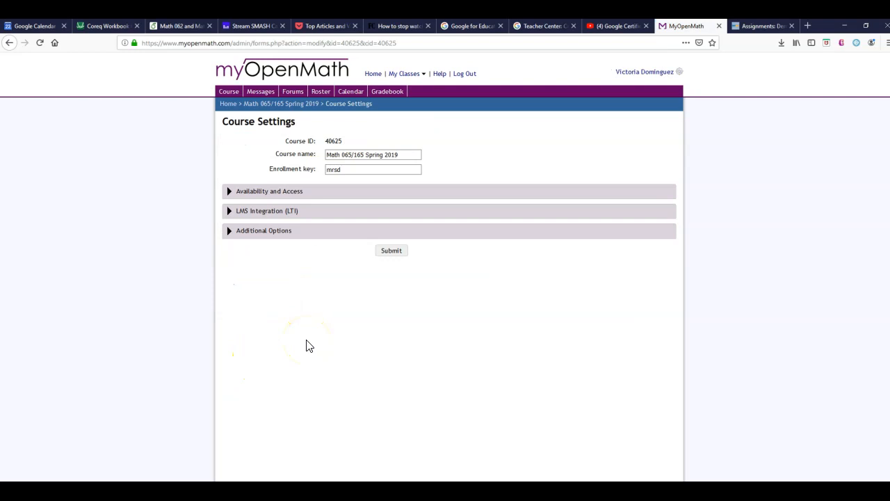
{"action": "left_click", "coordinate": [271, 214]}
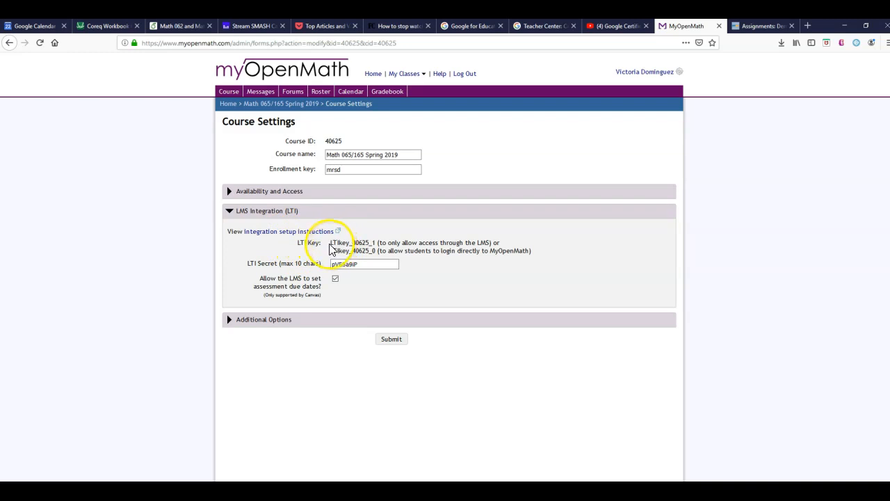
{"action": "left_click_drag", "start_coordinate": [331, 243], "coordinate": [378, 243]}
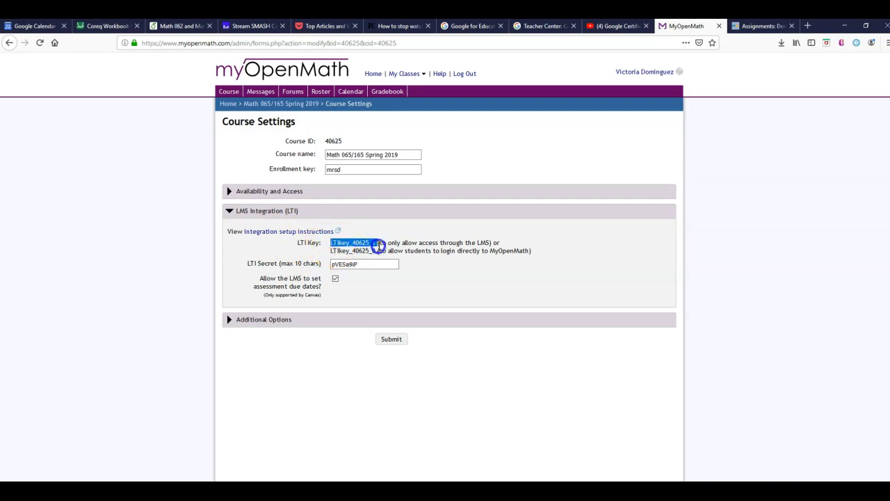
{"action": "left_click_drag", "start_coordinate": [379, 245], "coordinate": [377, 244]}
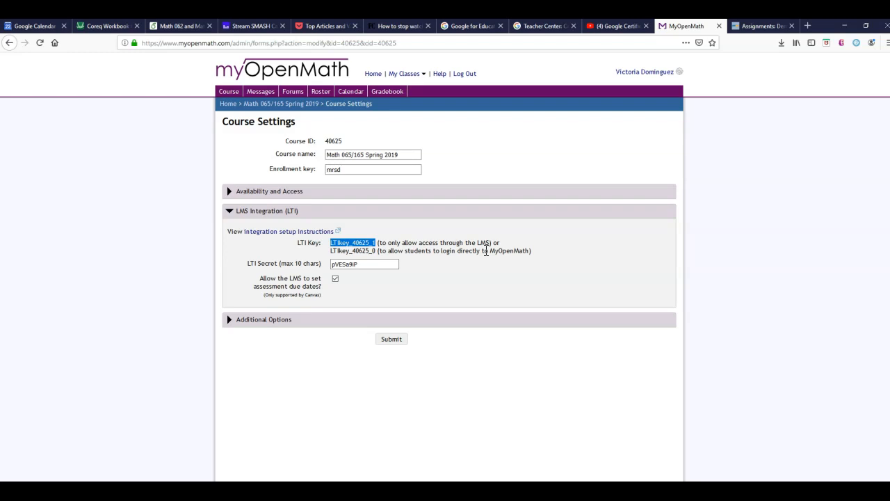
{"action": "left_click", "coordinate": [357, 265]}
{"action": "left_click_drag", "start_coordinate": [357, 265], "coordinate": [329, 263]}
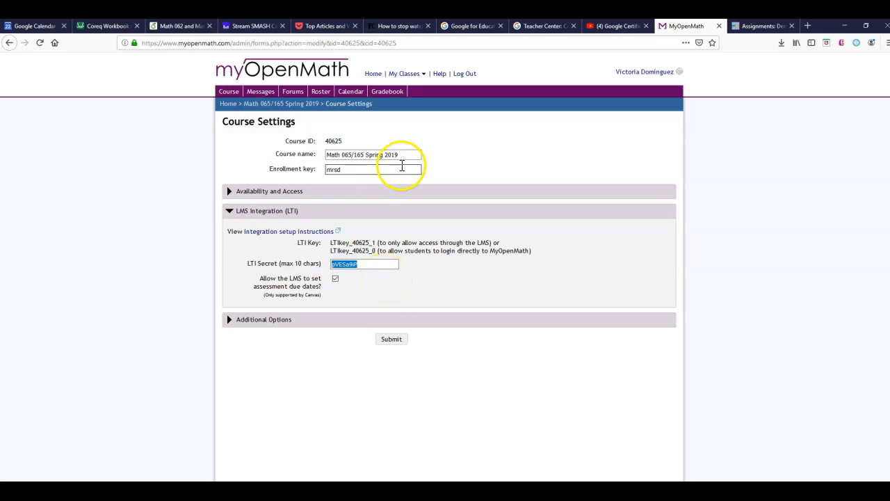
Step: Open the LMS integration settings of the Math 062 and Math 162 Calculus with Corequisite Support Fall 2019 course
{"action": "left_click", "coordinate": [227, 105]}
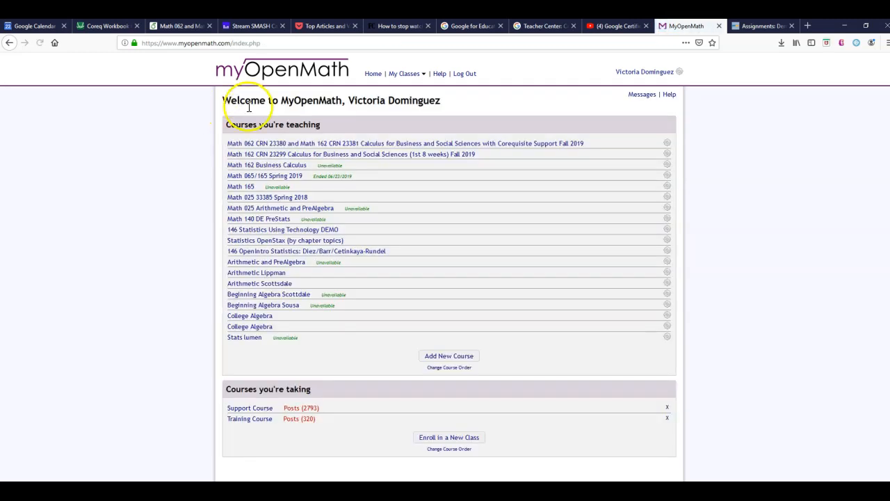
{"action": "left_click", "coordinate": [441, 144]}
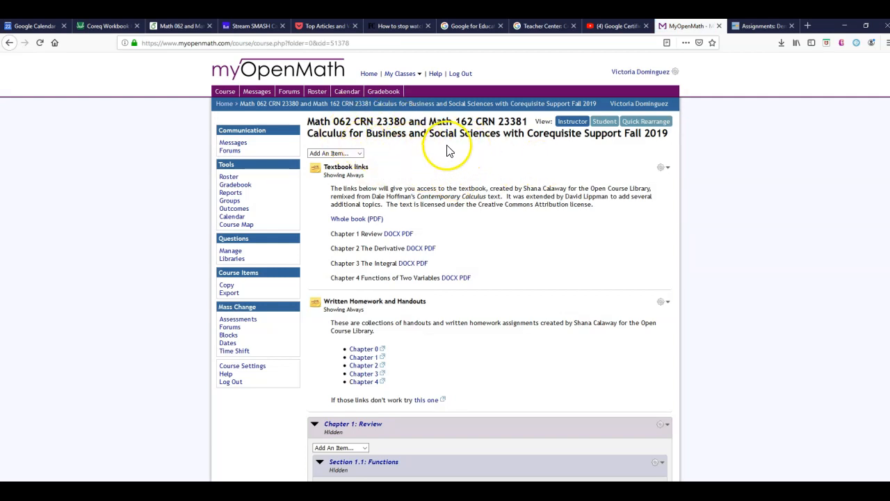
{"action": "left_click", "coordinate": [245, 368]}
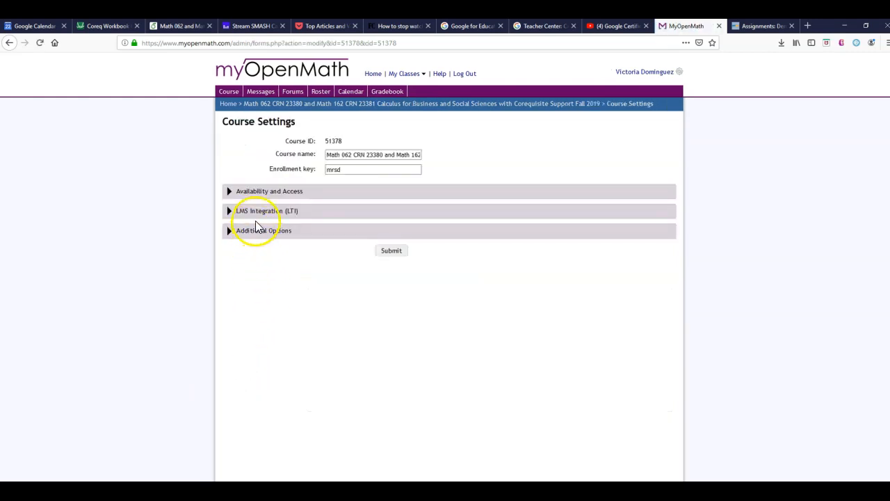
{"action": "left_click", "coordinate": [258, 210]}
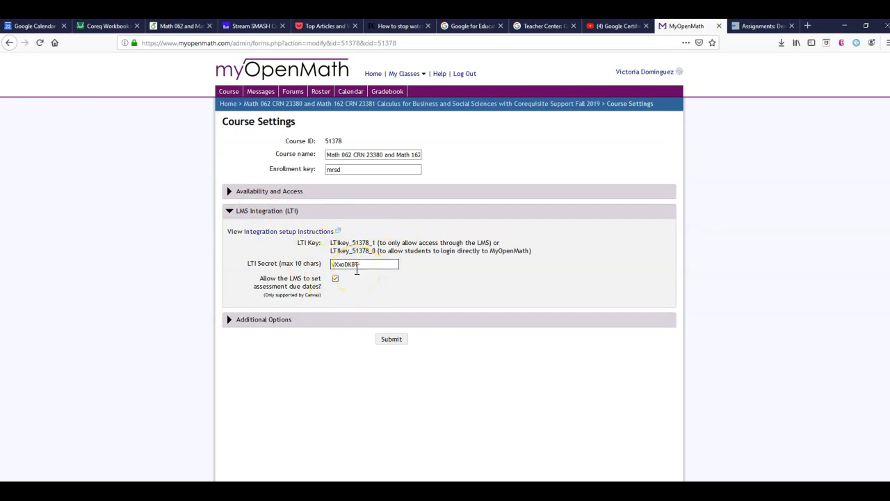
Step: Switch to the demo course in Canvas and open the external apps in its course settings
{"action": "left_click", "coordinate": [765, 27]}
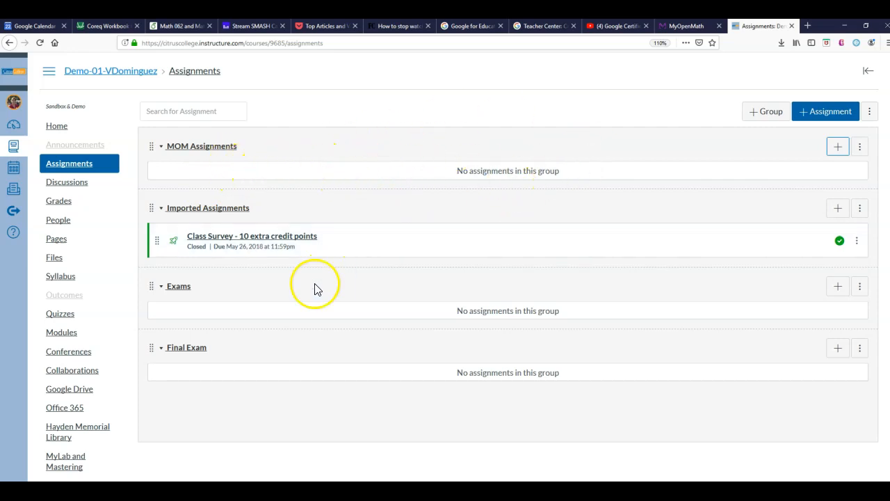
{"action": "scroll", "coordinate": [313, 285], "scroll_direction": "down", "scroll_amount": 1}
{"action": "scroll", "coordinate": [313, 288], "scroll_direction": "down", "scroll_amount": 2}
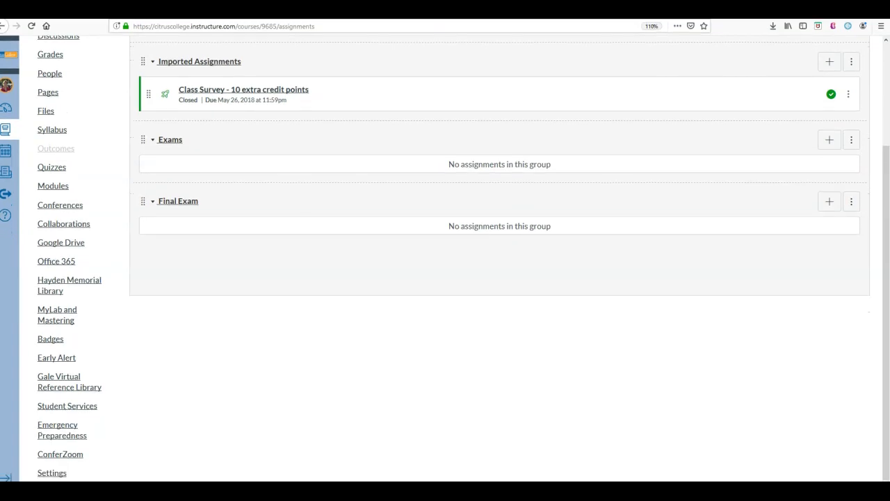
{"action": "left_click", "coordinate": [61, 475]}
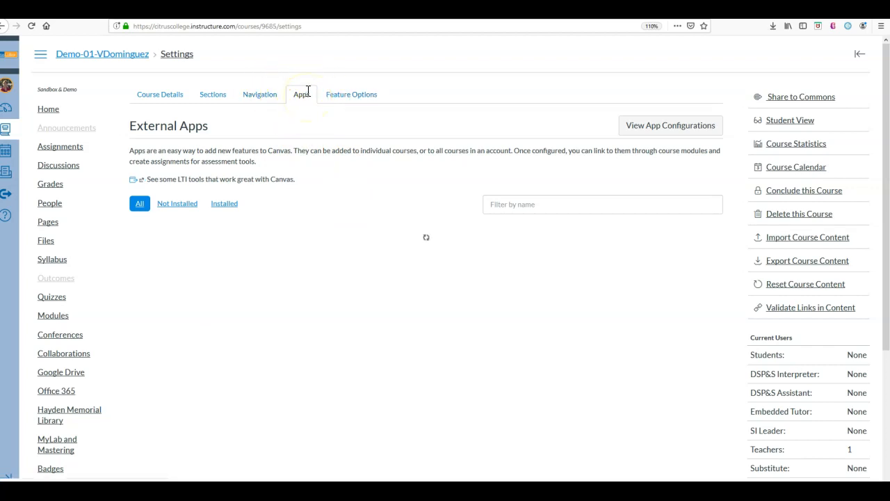
Step: Find the MyOpenMath app among the external apps and start adding it to the course
{"action": "left_click", "coordinate": [540, 204]}
{"action": "type", "text": "myopenmath"}
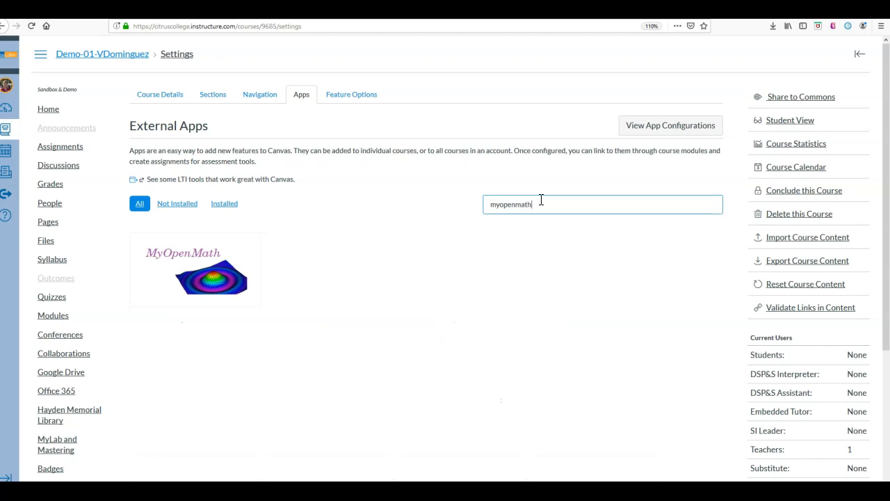
{"action": "left_click", "coordinate": [209, 280]}
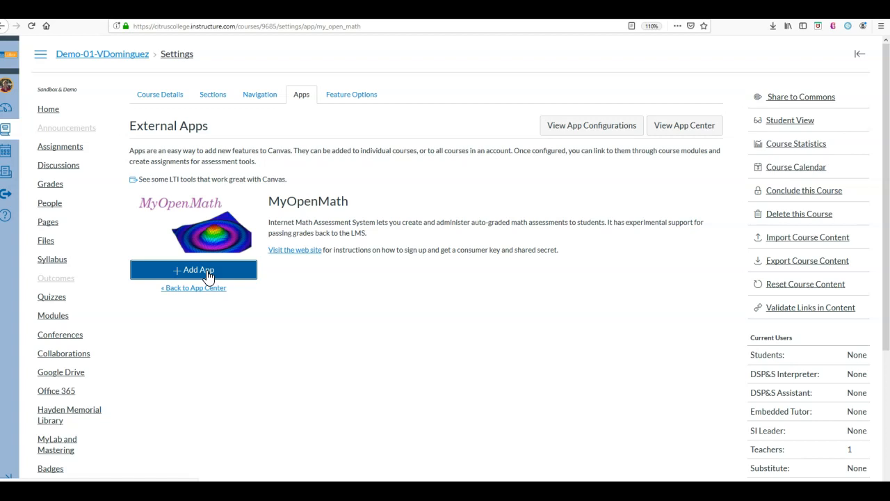
{"action": "left_click", "coordinate": [208, 273]}
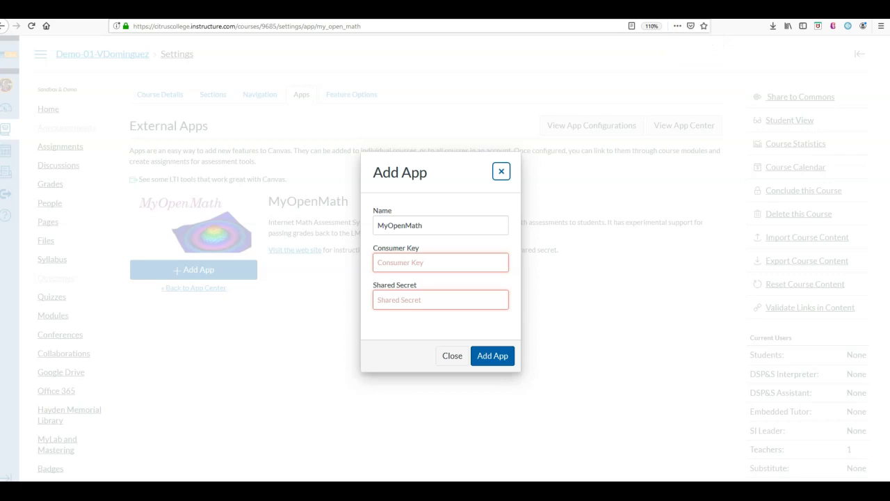
Step: Copy the LTI key that only allows access through the LMS from MyOpenMath into the app's Consumer Key field in Canvas
{"action": "left_click", "coordinate": [683, 10]}
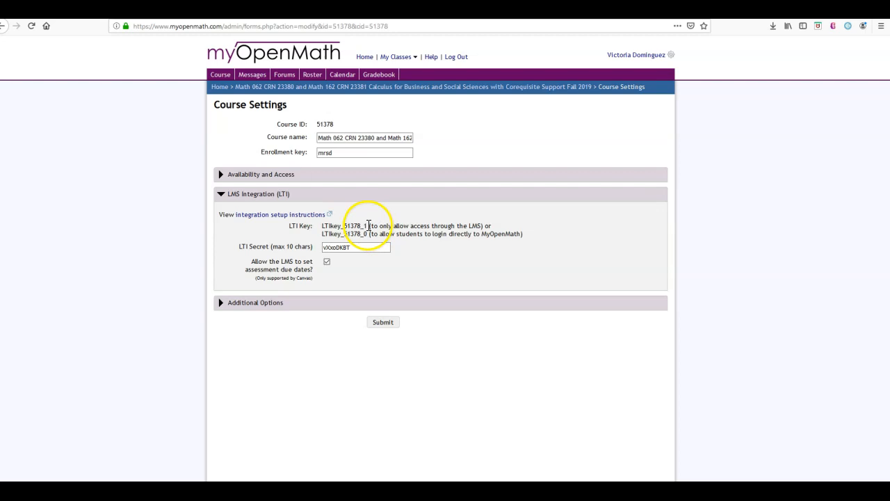
{"action": "left_click", "coordinate": [364, 226]}
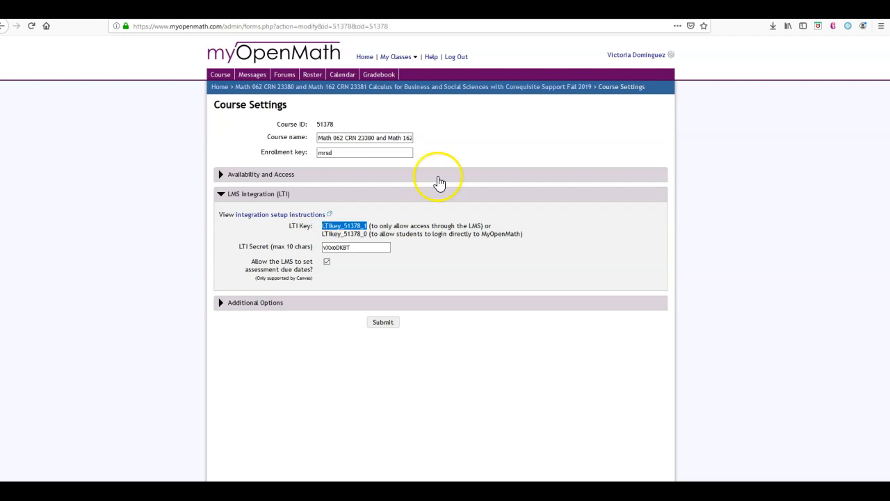
{"action": "key", "text": "alt+Tab"}
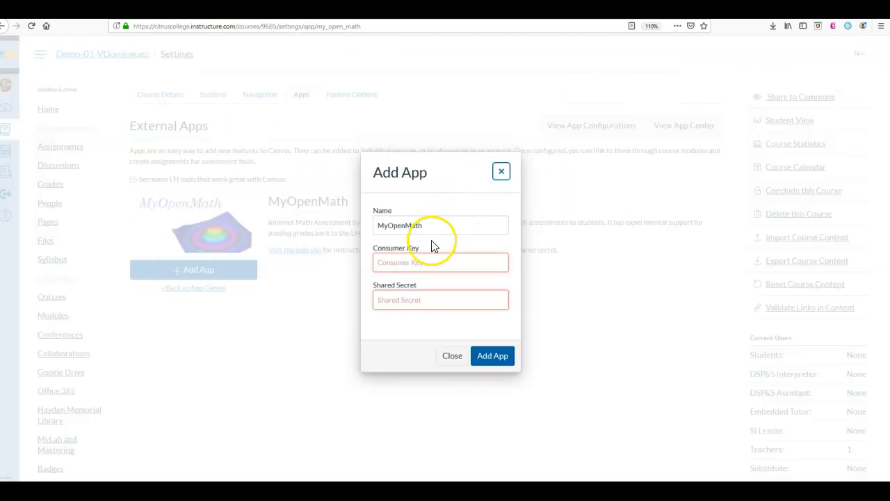
{"action": "left_click", "coordinate": [426, 262]}
{"action": "type", "text": "LTIkey_51378_1"}
Step: Copy the LTI secret from MyOpenMath into the app's Shared Secret field in Canvas and add the app
{"action": "left_click", "coordinate": [428, 300]}
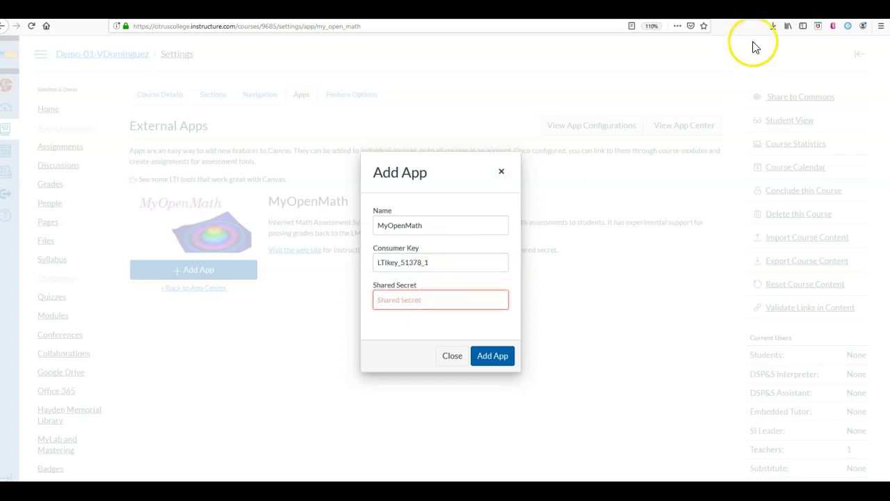
{"action": "key", "text": "alt+Tab"}
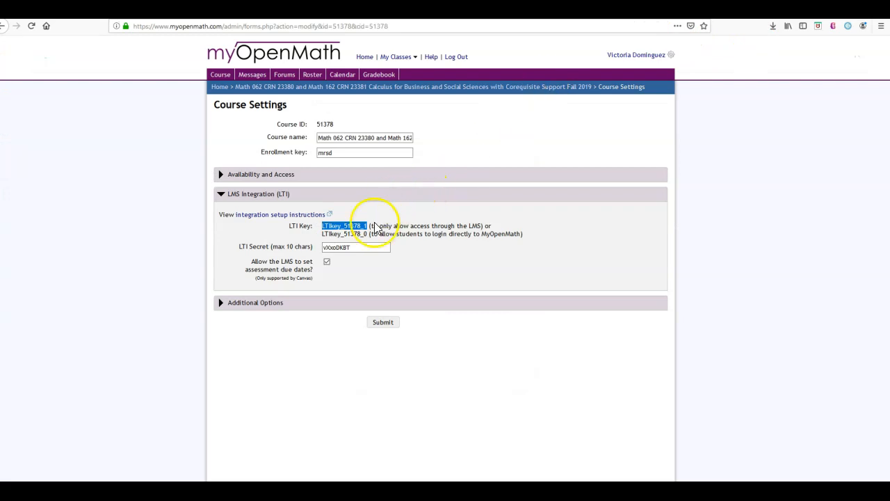
{"action": "left_click_drag", "start_coordinate": [355, 248], "coordinate": [327, 249]}
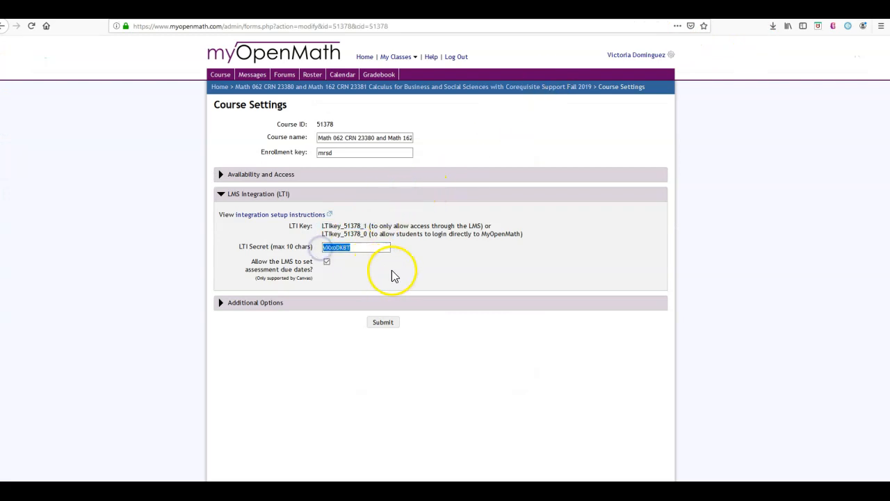
{"action": "key", "text": "alt+Tab"}
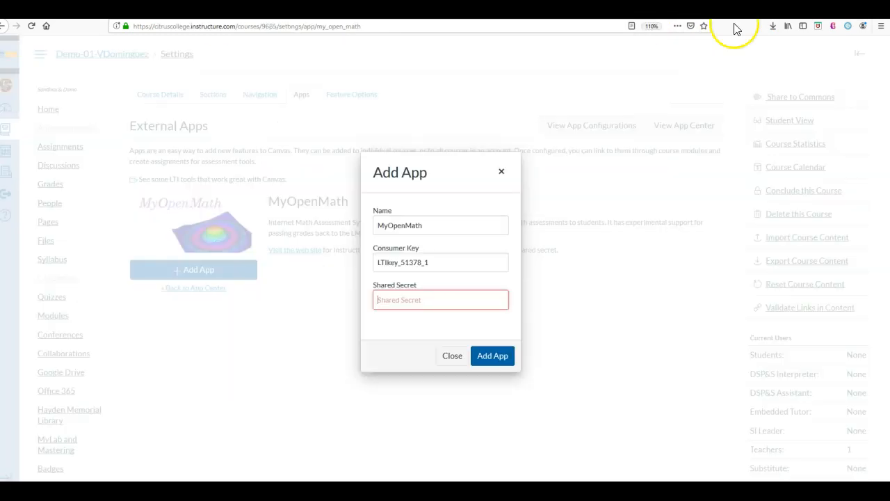
{"action": "left_click", "coordinate": [429, 298]}
{"action": "key", "text": "ctrl+v"}
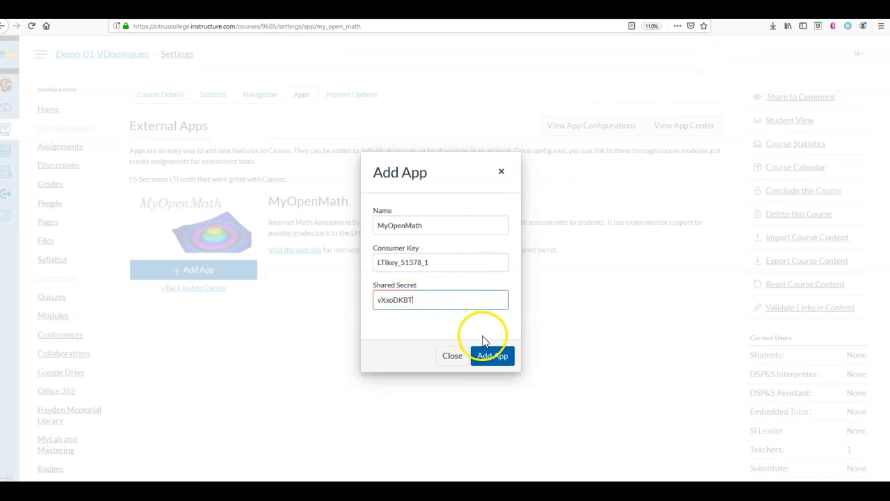
{"action": "left_click", "coordinate": [493, 359]}
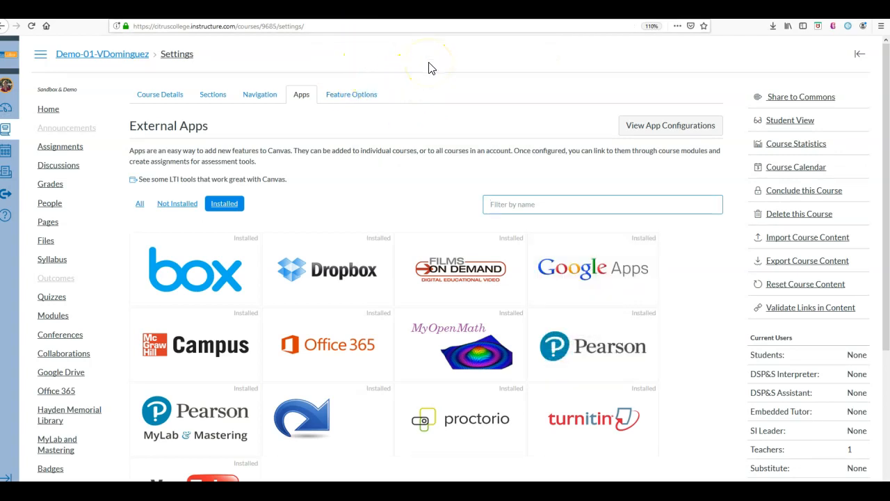
Step: Examine the MyOpenMath entry in the course's app configurations and its edit settings, then leave them without making changes
{"action": "left_click", "coordinate": [688, 127]}
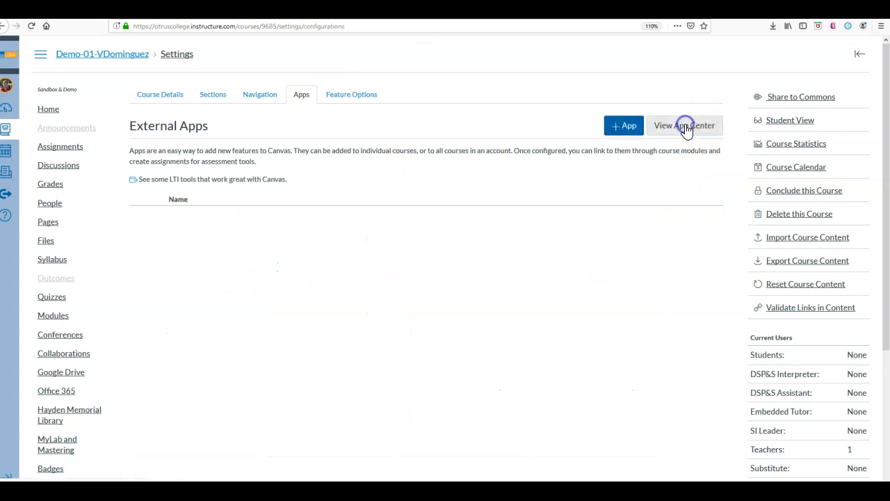
{"action": "scroll", "coordinate": [638, 225], "scroll_direction": "down", "scroll_amount": 6}
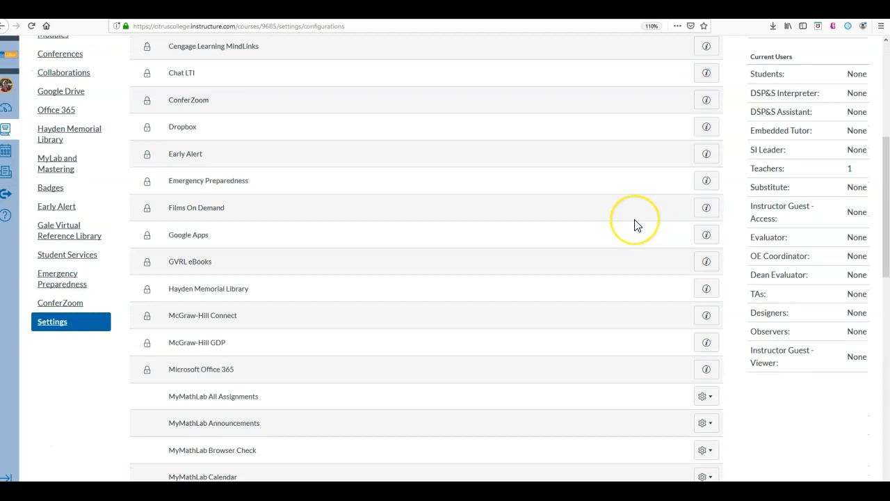
{"action": "scroll", "coordinate": [635, 225], "scroll_direction": "down", "scroll_amount": 3}
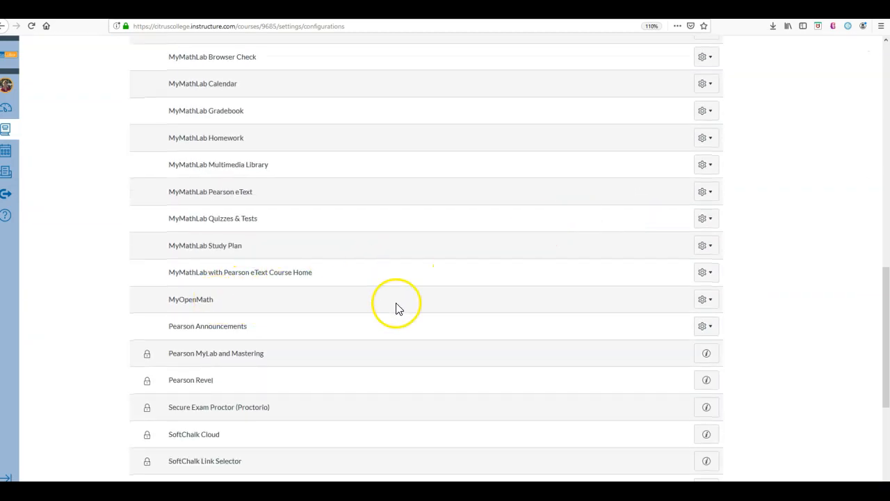
{"action": "left_click", "coordinate": [711, 304]}
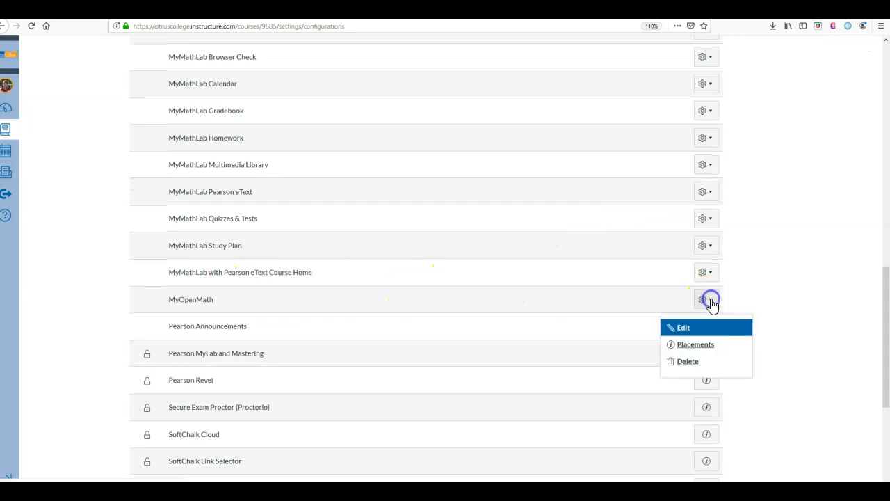
{"action": "left_click", "coordinate": [683, 330]}
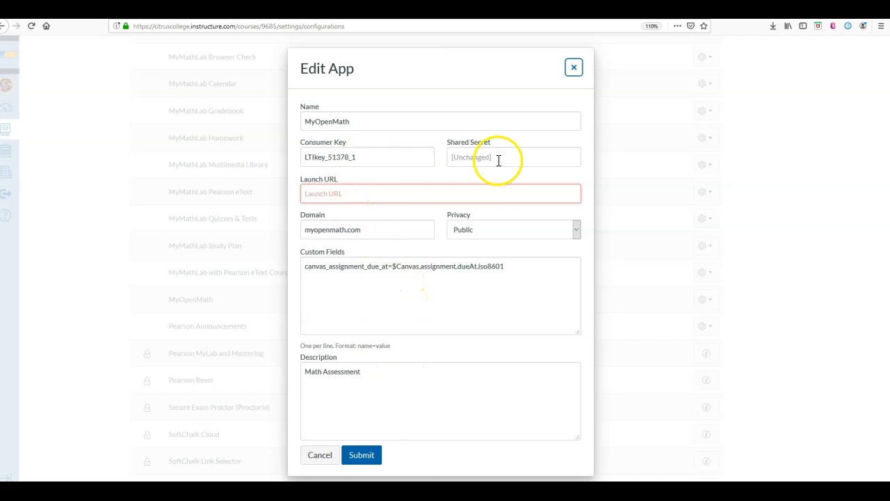
{"action": "left_click", "coordinate": [320, 456]}
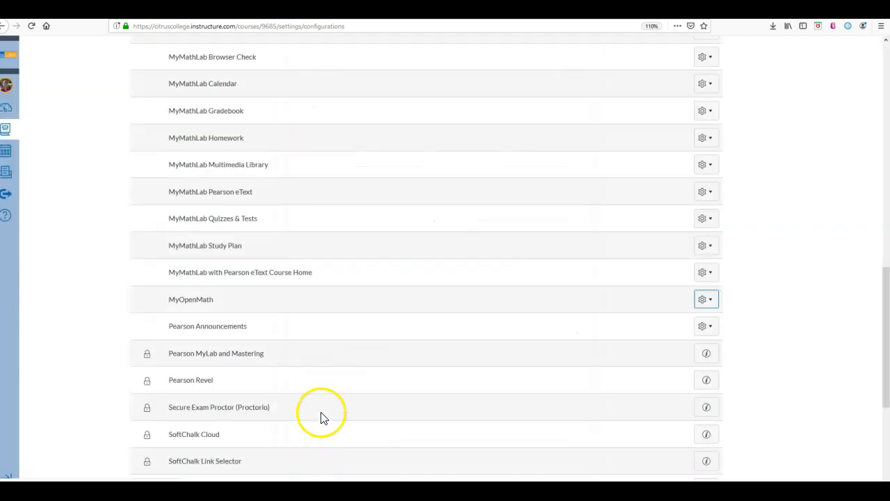
{"action": "scroll", "coordinate": [322, 417], "scroll_direction": "up", "scroll_amount": 10}
{"action": "scroll", "coordinate": [322, 417], "scroll_direction": "up", "scroll_amount": 5}
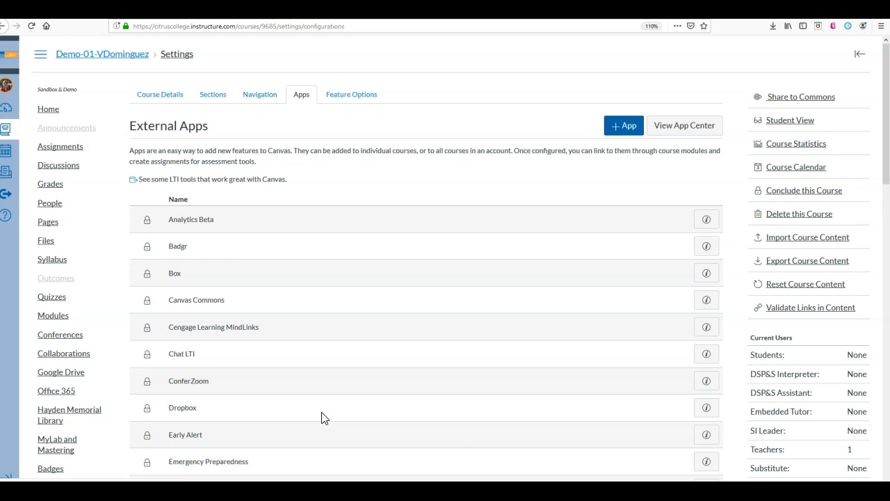
Step: Start a new assignment with full options in the MOM Assignments group, name it MOM Section 1.1 and set it to 15 points
{"action": "left_click", "coordinate": [56, 150]}
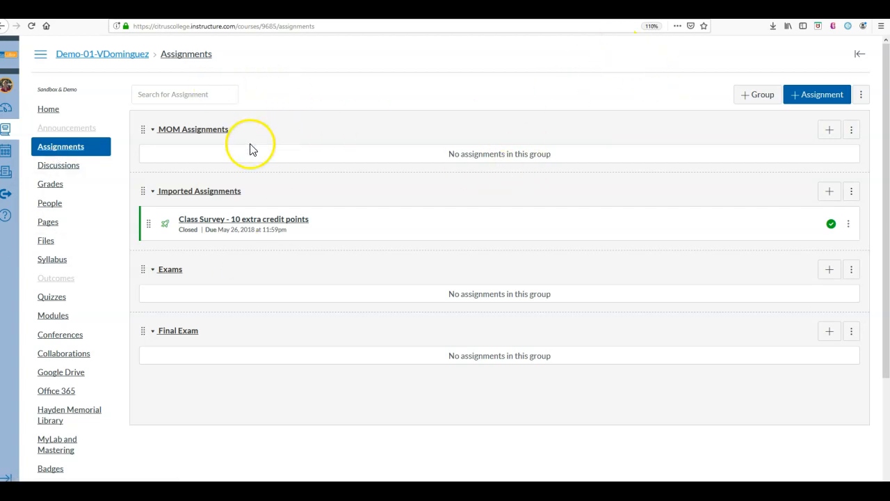
{"action": "left_click", "coordinate": [829, 129]}
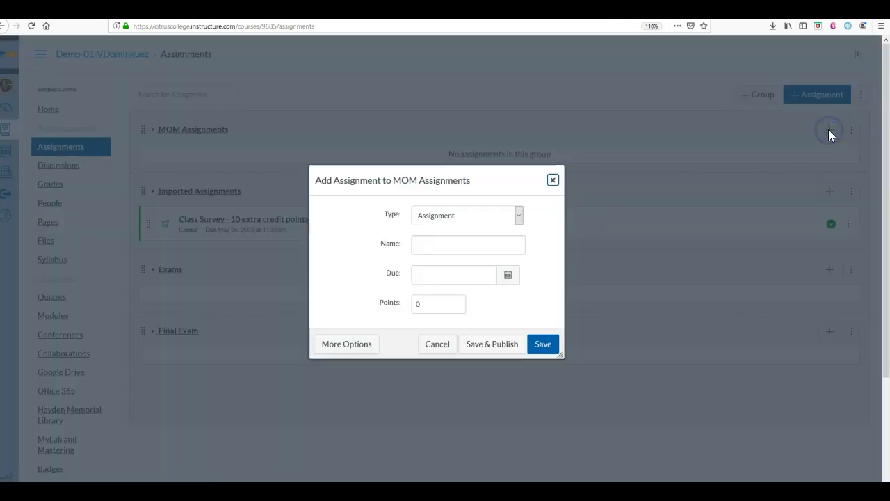
{"action": "left_click", "coordinate": [355, 352]}
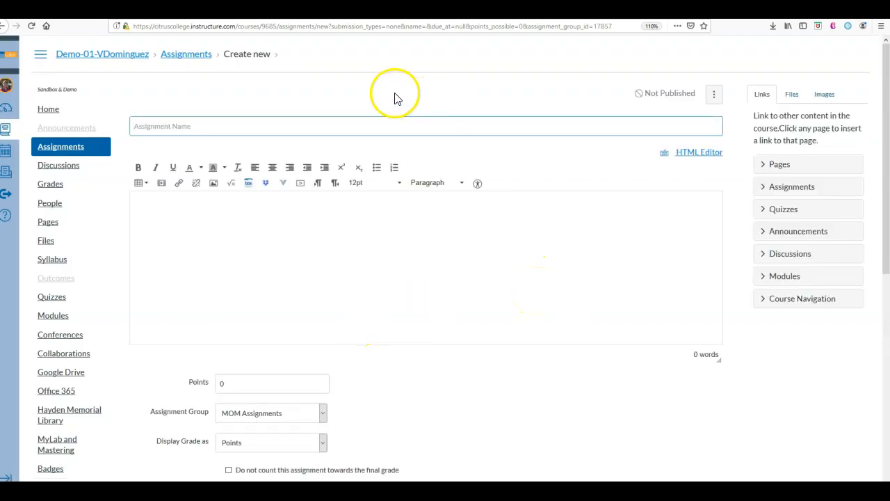
{"action": "type", "text": "MOM "}
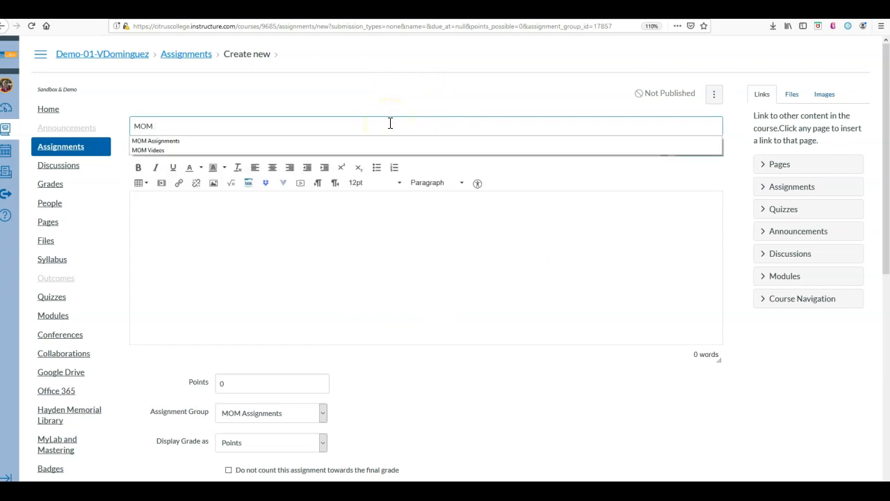
{"action": "type", "text": "Section 1.1"}
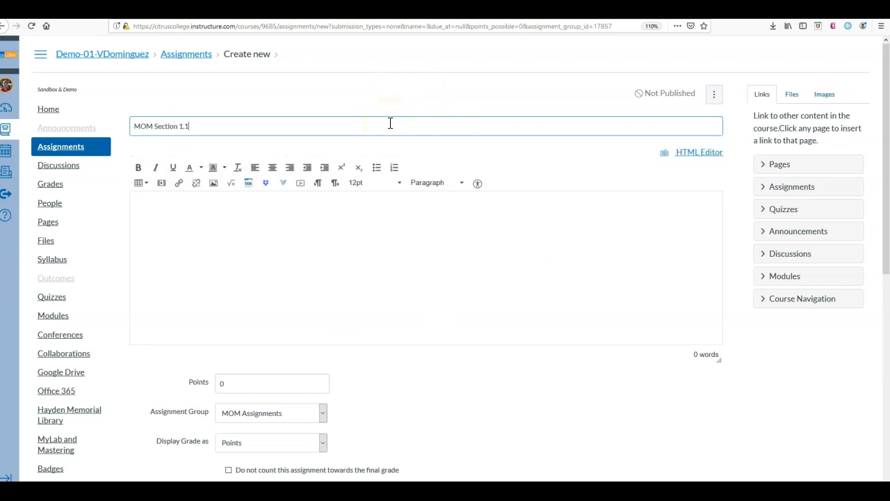
{"action": "left_click", "coordinate": [211, 382]}
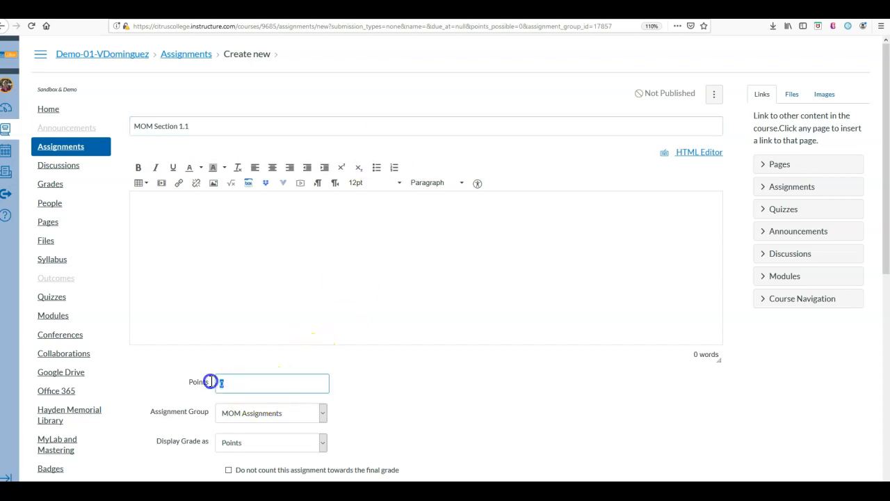
{"action": "type", "text": "15"}
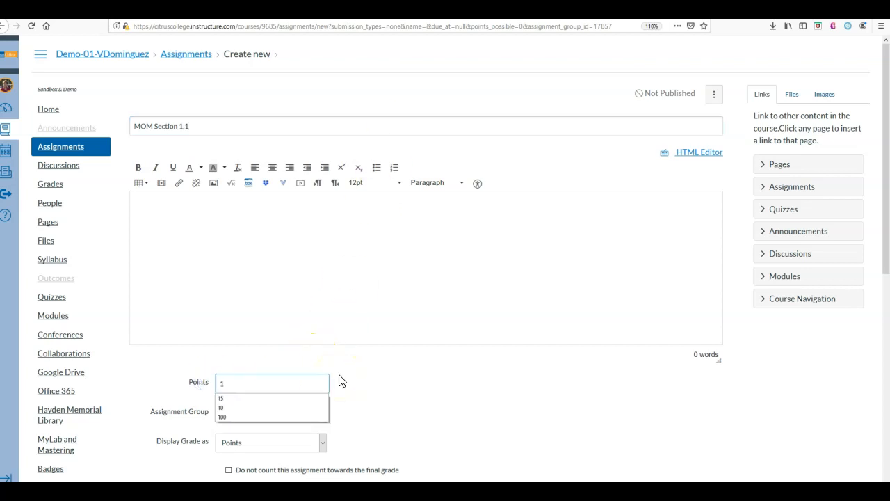
{"action": "left_click", "coordinate": [364, 385]}
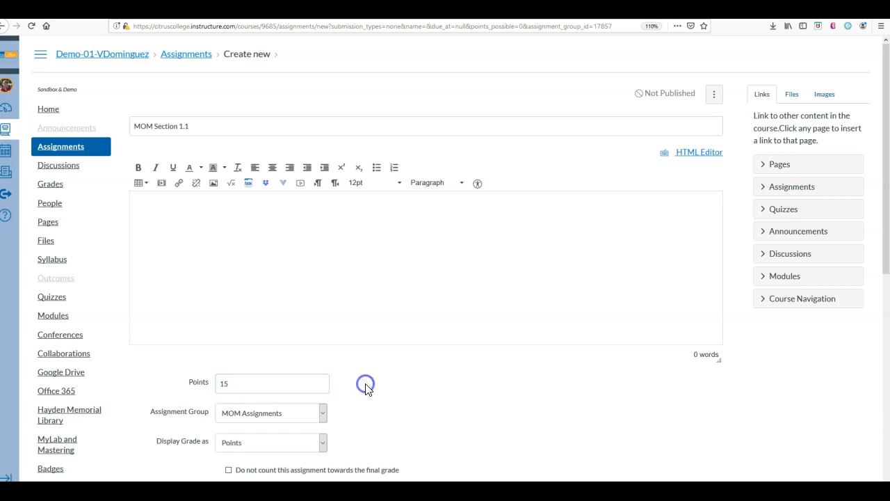
Step: Set the assignment's submission type to External Tool and choose MyOpenMath from the list of available tools
{"action": "scroll", "coordinate": [383, 424], "scroll_direction": "down", "scroll_amount": 3}
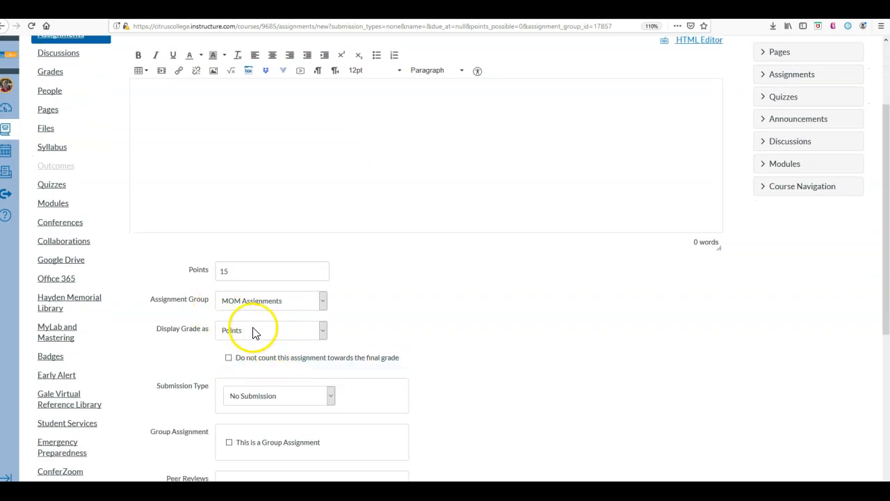
{"action": "left_click", "coordinate": [332, 397]}
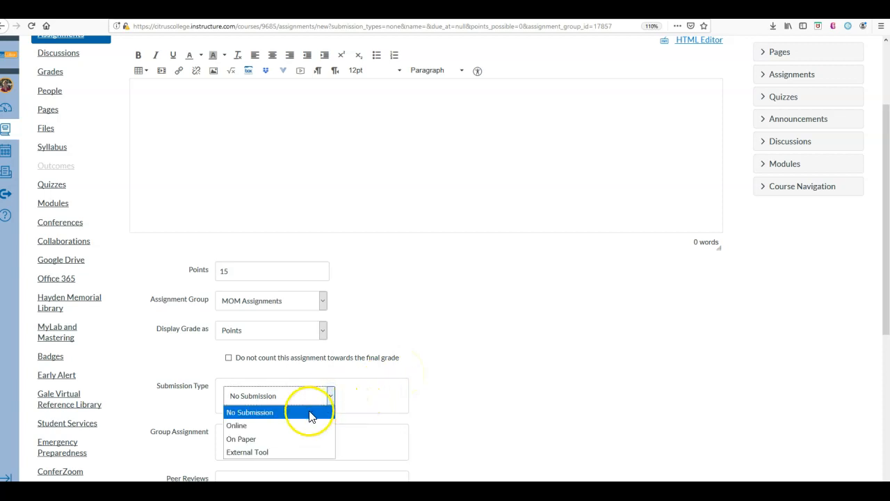
{"action": "left_click", "coordinate": [298, 452]}
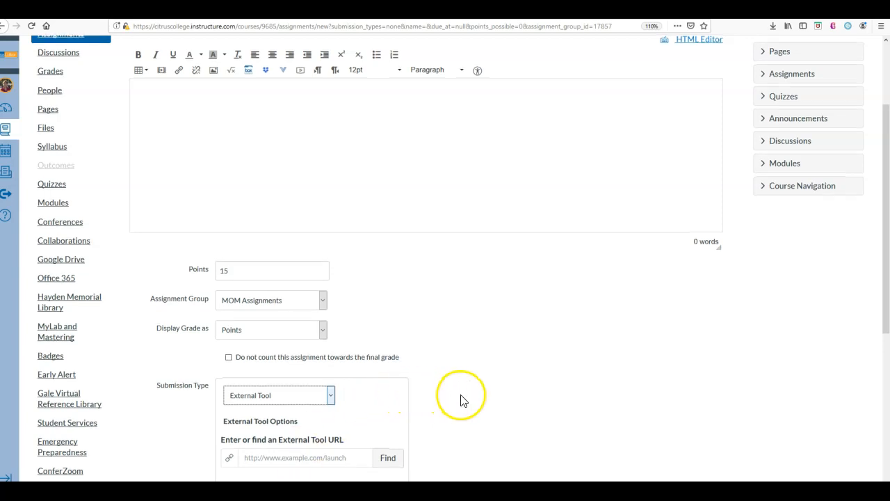
{"action": "scroll", "coordinate": [462, 399], "scroll_direction": "down", "scroll_amount": 3}
{"action": "left_click", "coordinate": [390, 346]}
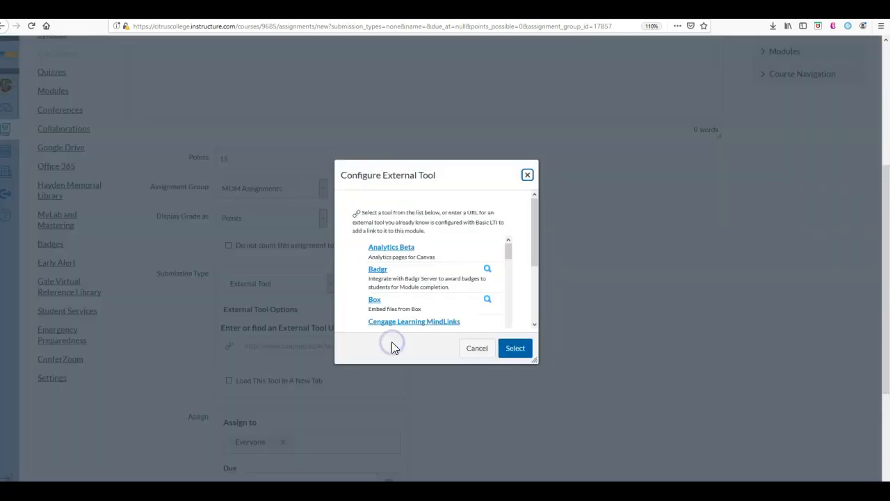
{"action": "left_click_drag", "start_coordinate": [509, 251], "coordinate": [506, 331]}
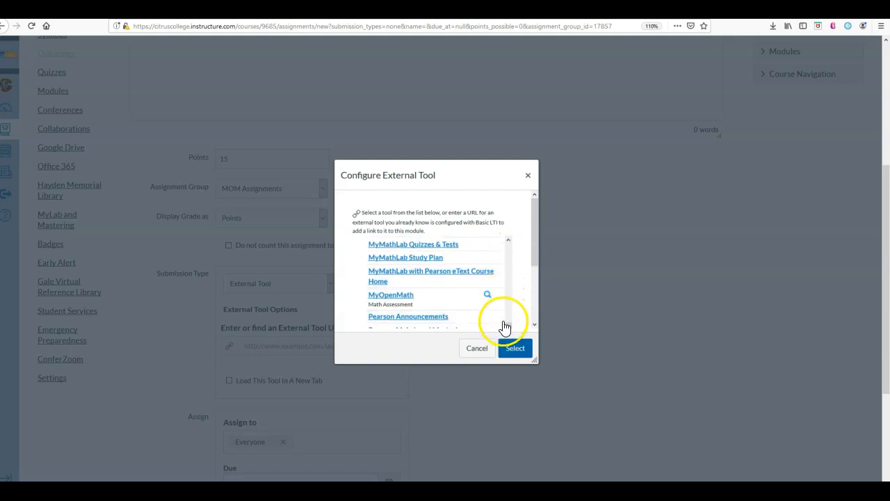
{"action": "left_click_drag", "start_coordinate": [537, 238], "coordinate": [535, 274]}
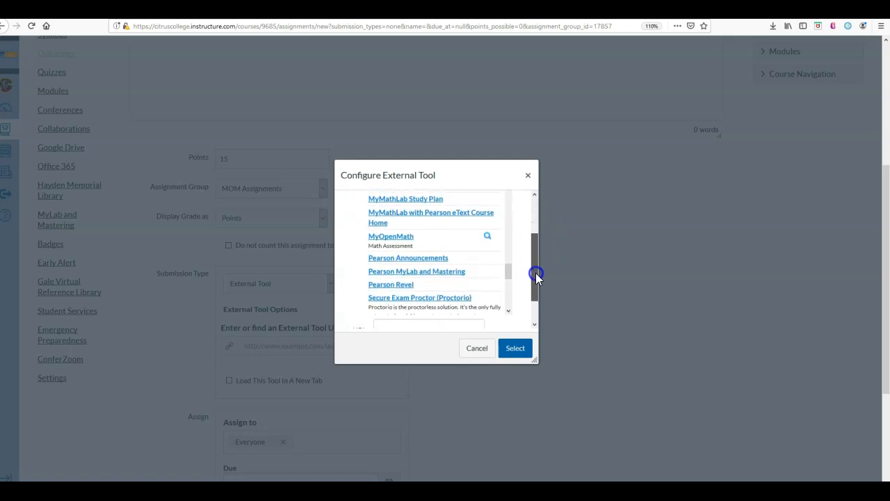
{"action": "left_click", "coordinate": [395, 240]}
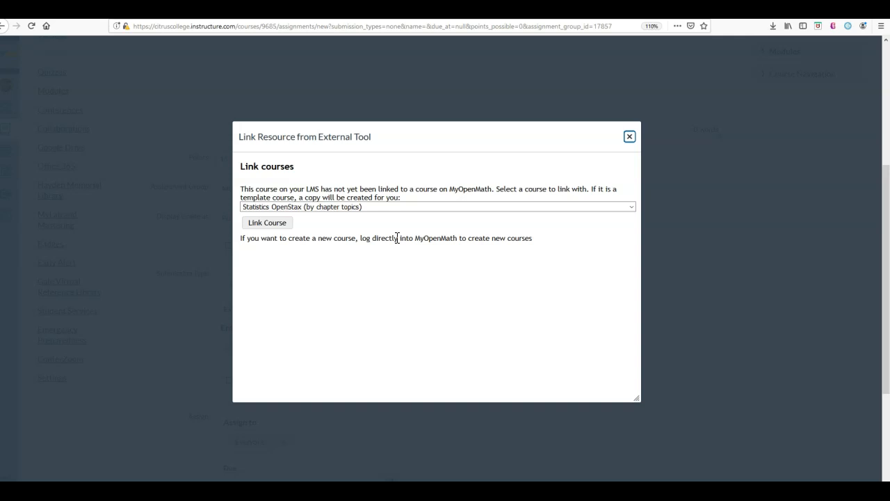
Step: Link the Canvas course to the MyOpenMath course for Math 062 CRN 23380 and Math 162 CRN 23381 with Corequisite Support Fall 2019
{"action": "left_click", "coordinate": [632, 208]}
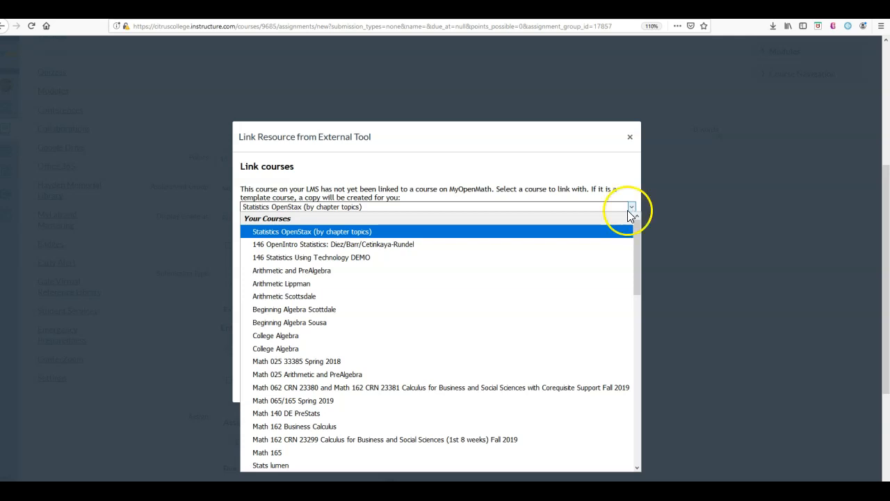
{"action": "left_click", "coordinate": [546, 395]}
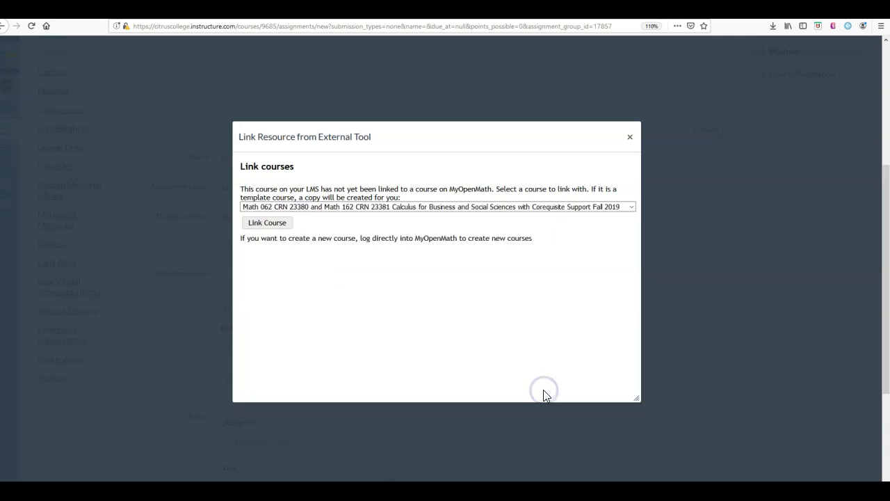
{"action": "left_click", "coordinate": [265, 223]}
Step: Place MyOpenMath assessment 1.1 in the assignment and confirm it as the external tool
{"action": "left_click", "coordinate": [295, 221]}
{"action": "left_click", "coordinate": [290, 210]}
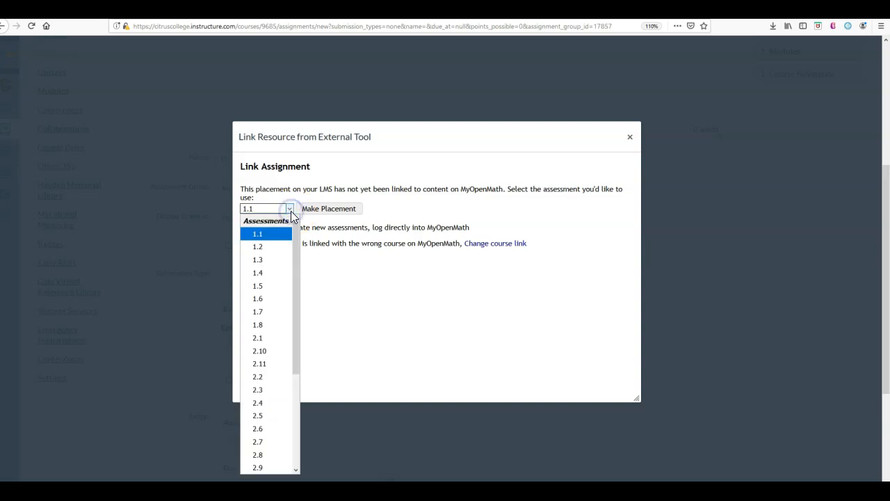
{"action": "scroll", "coordinate": [278, 383], "scroll_direction": "down", "scroll_amount": 4}
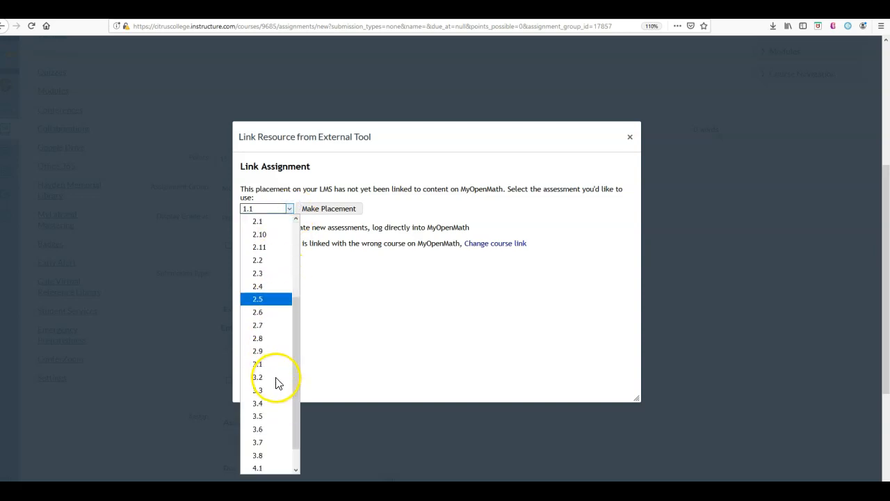
{"action": "scroll", "coordinate": [276, 383], "scroll_direction": "up", "scroll_amount": 4}
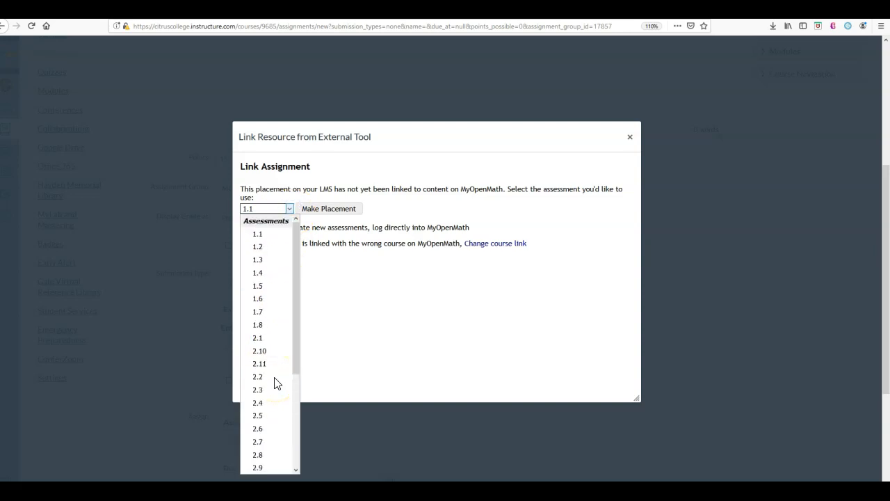
{"action": "left_click", "coordinate": [272, 238]}
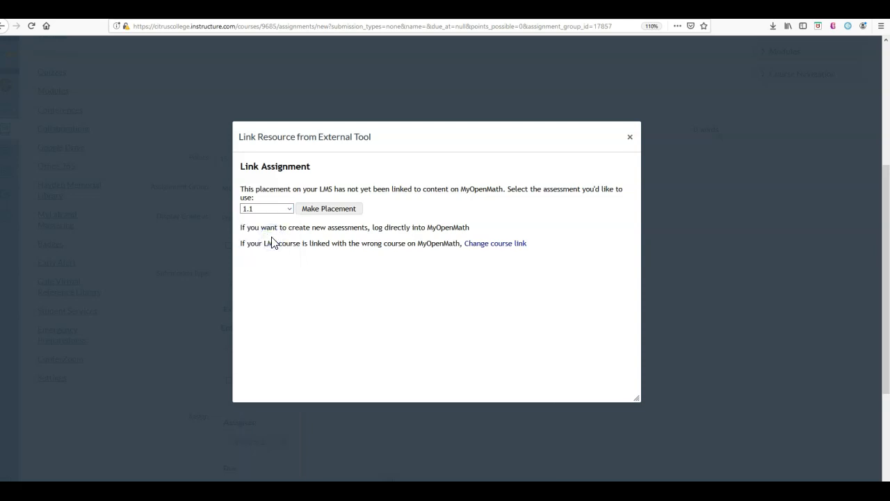
{"action": "left_click", "coordinate": [323, 211]}
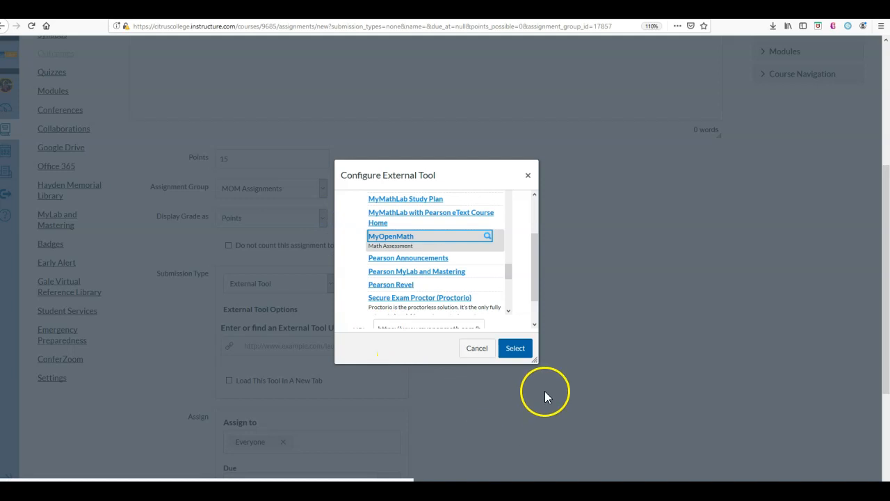
{"action": "left_click", "coordinate": [515, 348]}
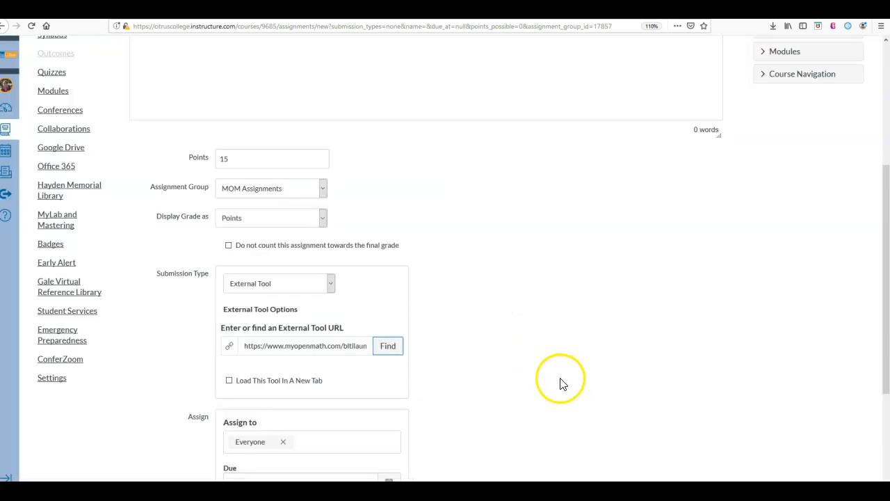
Step: Make the assignment available from Aug 24, 2019 at 12am
{"action": "scroll", "coordinate": [532, 369], "scroll_direction": "down", "scroll_amount": 4}
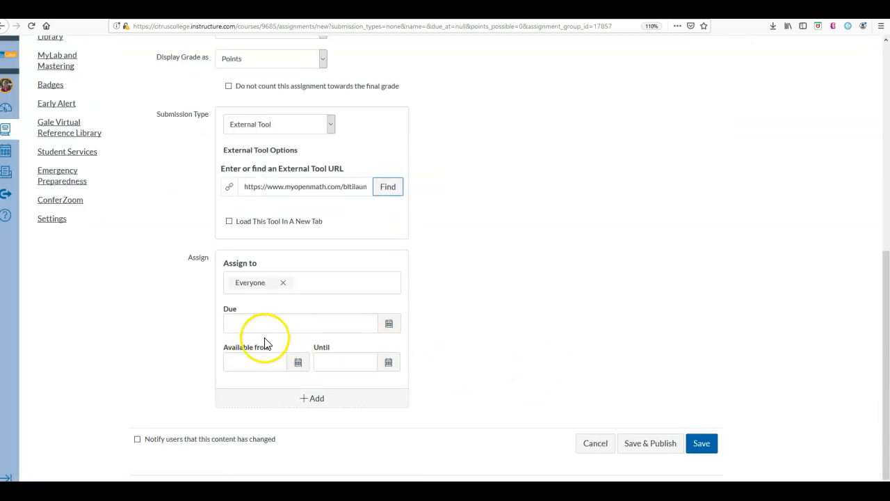
{"action": "left_click", "coordinate": [299, 367]}
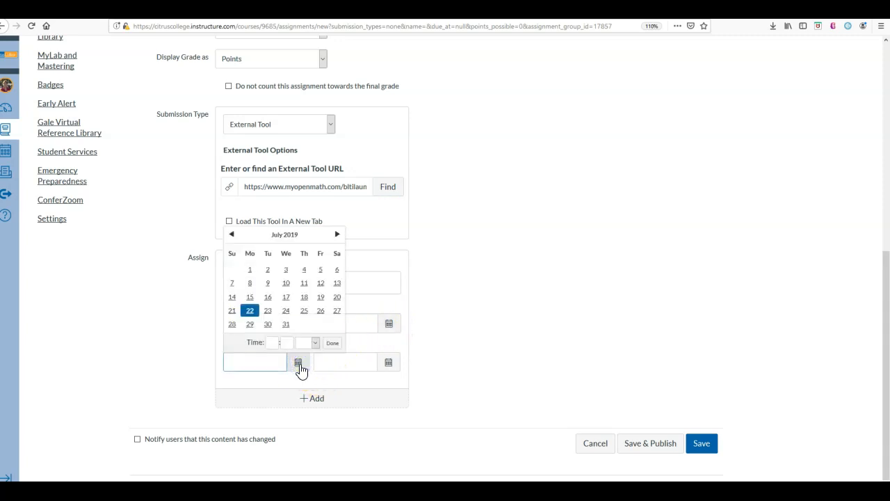
{"action": "left_click", "coordinate": [337, 235]}
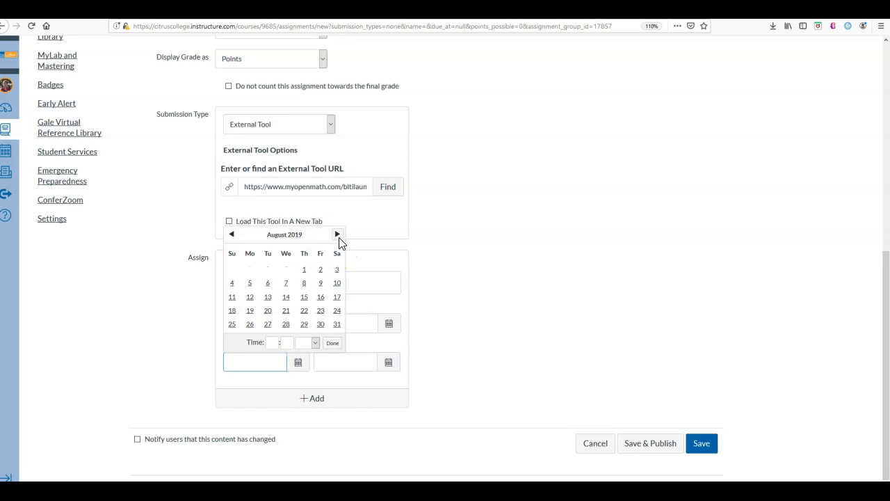
{"action": "left_click", "coordinate": [338, 313]}
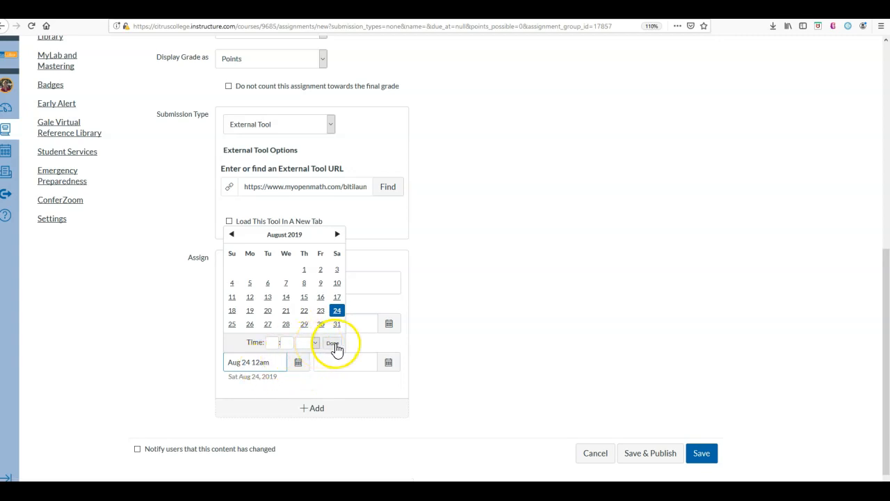
{"action": "left_click", "coordinate": [332, 343]}
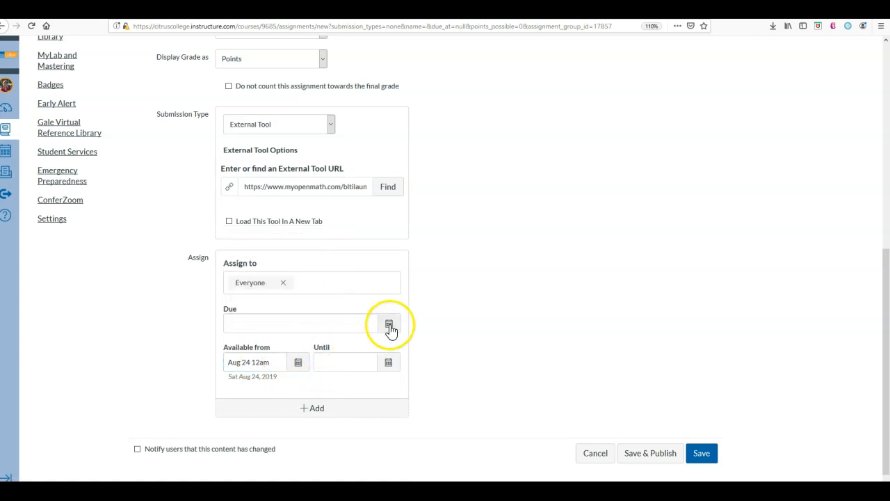
Step: Pick September 3, 2019 as the assignment's due date
{"action": "left_click", "coordinate": [389, 324]}
{"action": "left_click", "coordinate": [337, 343]}
{"action": "left_click", "coordinate": [337, 343]}
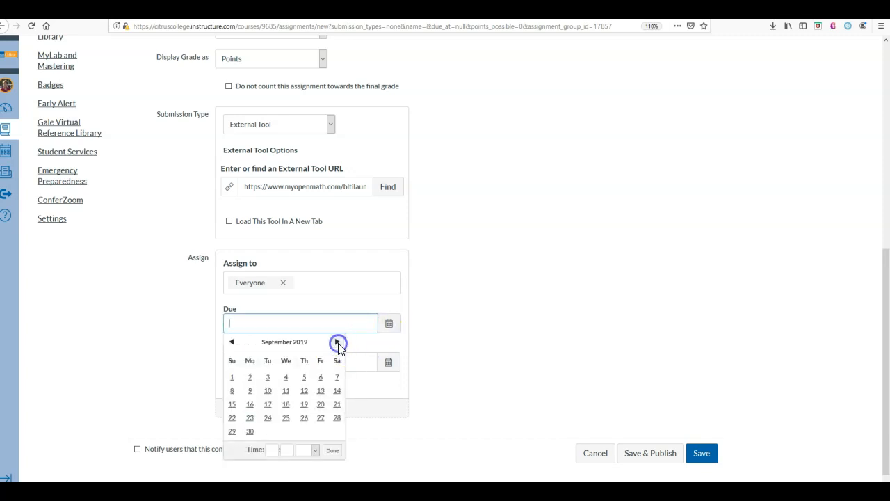
{"action": "left_click", "coordinate": [267, 378]}
Step: Replace the time in the assignment's due date text with 08:00am
{"action": "left_click", "coordinate": [268, 324]}
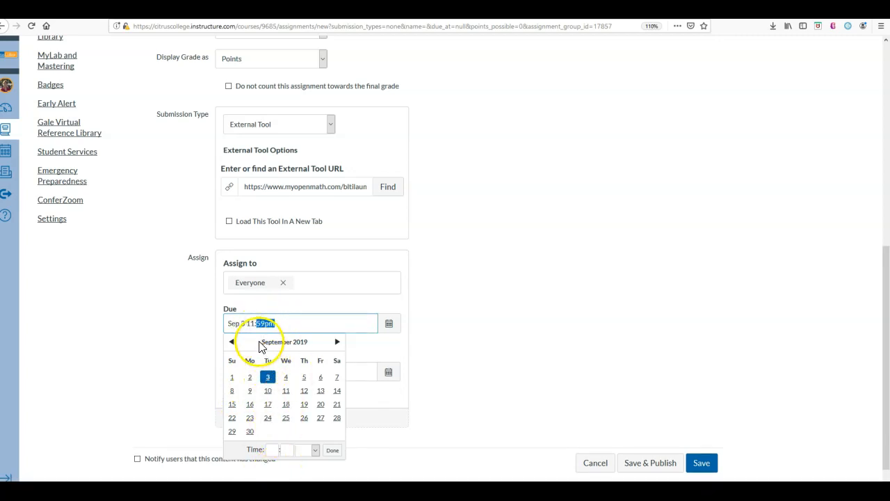
{"action": "left_click_drag", "start_coordinate": [253, 326], "coordinate": [294, 322]}
{"action": "left_click", "coordinate": [295, 322]}
{"action": "key", "text": "BackSpace"}
{"action": "key", "text": "BackSpace"}
{"action": "key", "text": "BackSpace"}
{"action": "key", "text": "BackSpace"}
{"action": "key", "text": "BackSpace"}
{"action": "key", "text": "BackSpace"}
{"action": "key", "text": "BackSpace"}
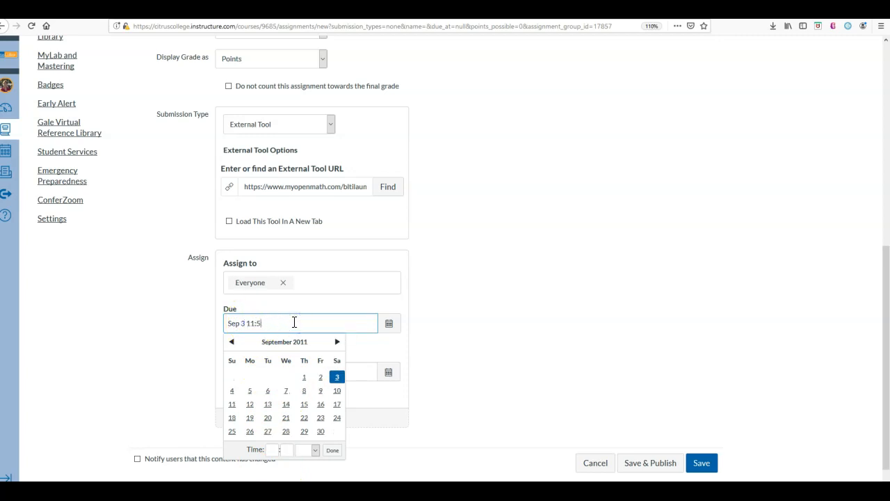
{"action": "type", "text": "08"}
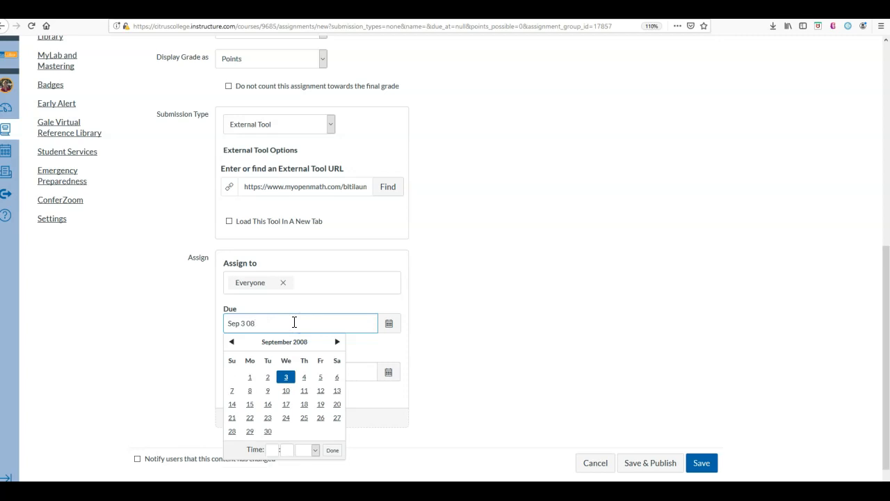
{"action": "type", "text": ":00am"}
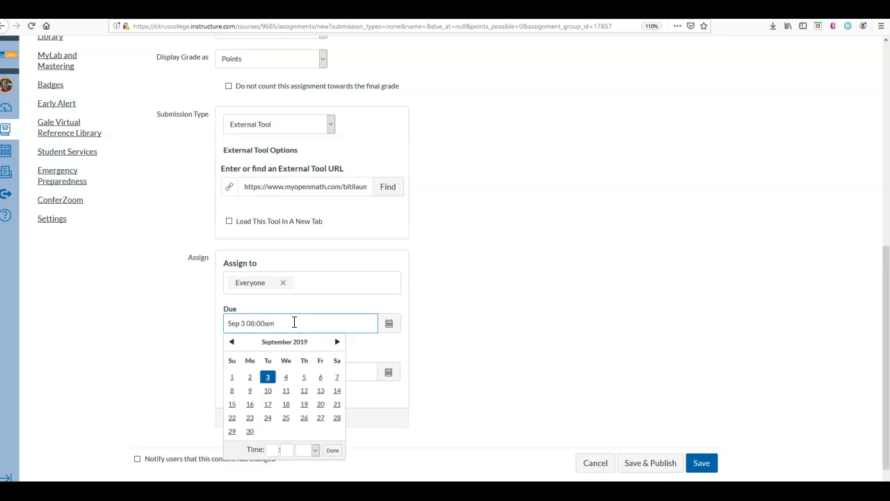
Step: Enter the due time as 08:00 am in the due date calendar and finish the date entry
{"action": "left_click", "coordinate": [272, 449]}
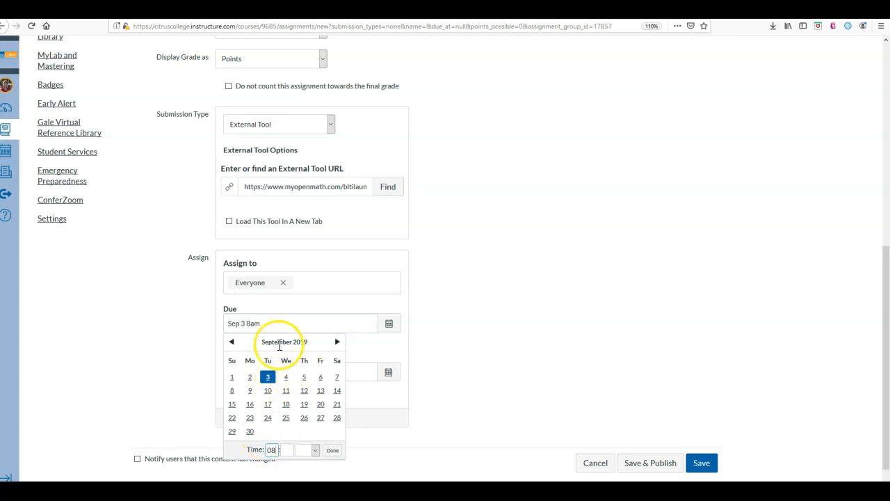
{"action": "left_click", "coordinate": [292, 450]}
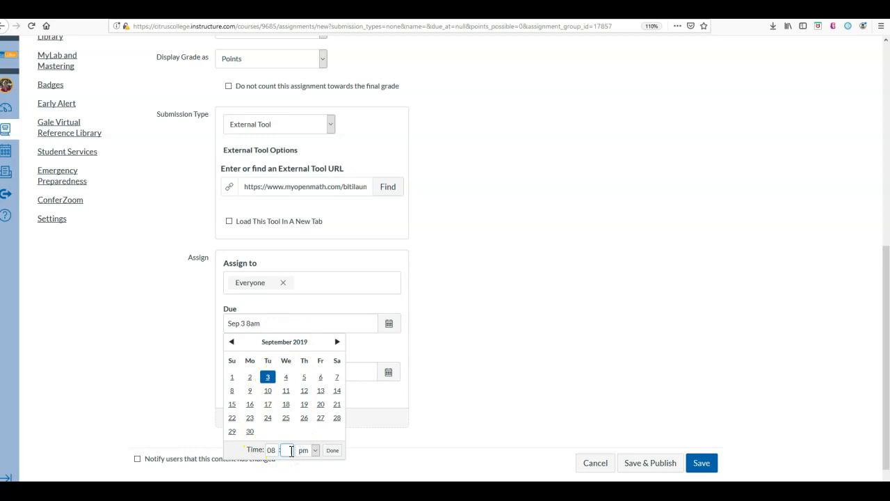
{"action": "left_click", "coordinate": [313, 450]}
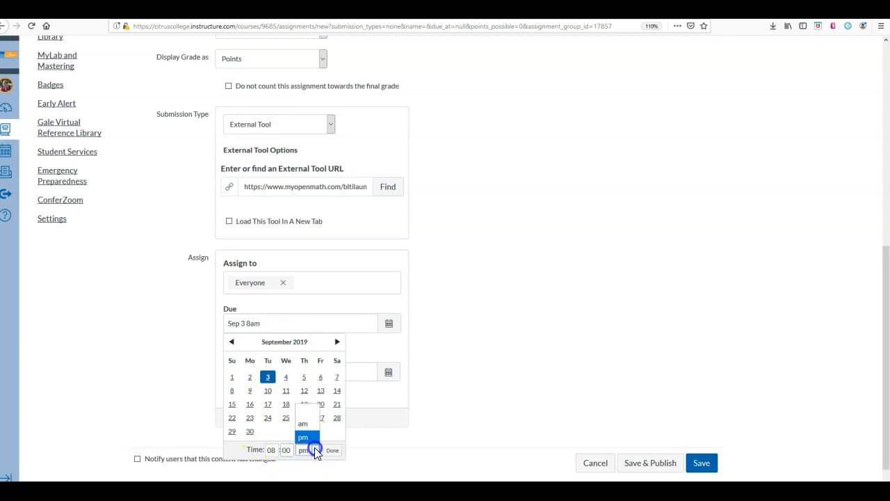
{"action": "left_click", "coordinate": [305, 420]}
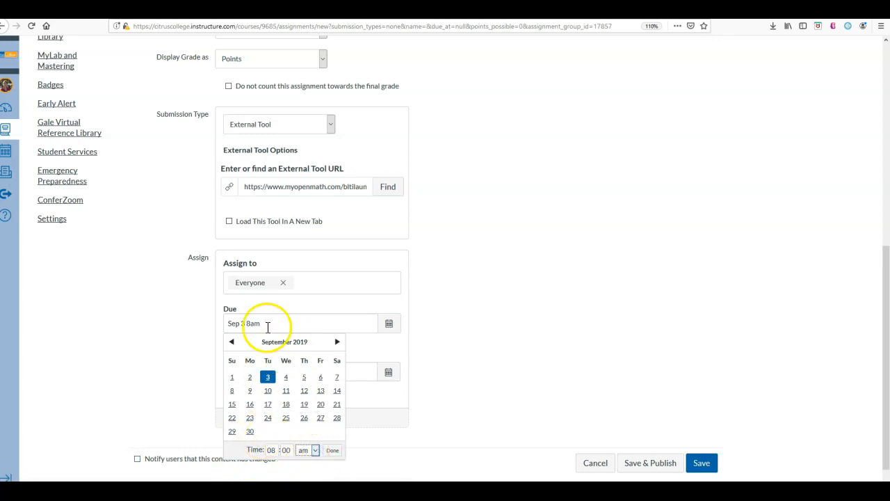
{"action": "left_click", "coordinate": [335, 451]}
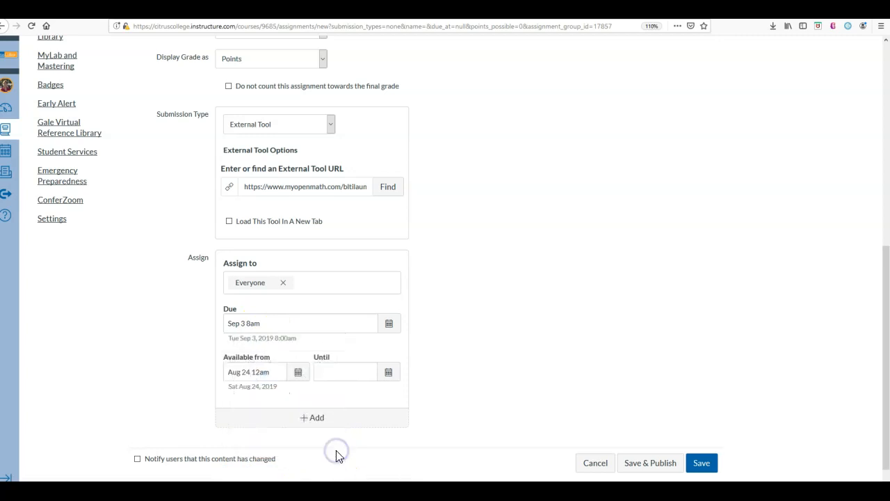
Step: Copy the due date Sep 3 8am into the Until date, and save and publish the assignment
{"action": "left_click_drag", "start_coordinate": [269, 318], "coordinate": [225, 322]}
{"action": "key", "text": "ctrl+c"}
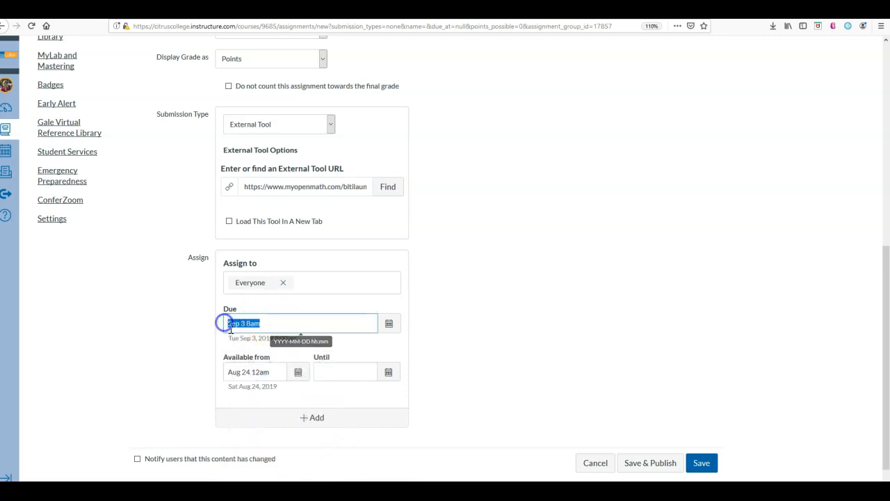
{"action": "left_click", "coordinate": [338, 372]}
{"action": "key", "text": "ctrl+v"}
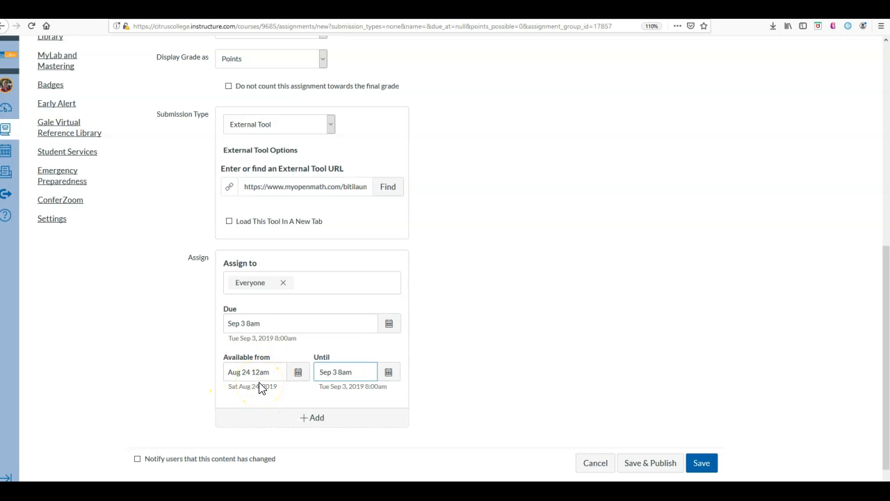
{"action": "left_click", "coordinate": [672, 463]}
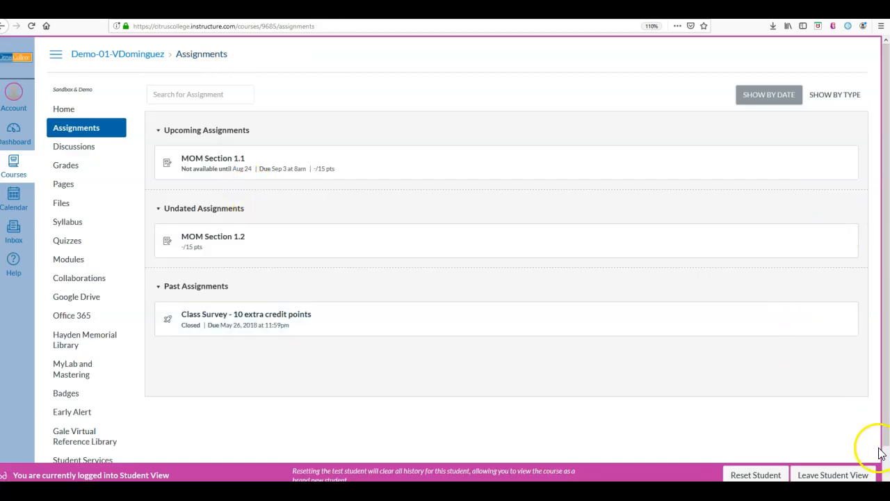
Step: Leave Student View and open the settings of the MOM Section 1.1 assignment for editing
{"action": "left_click", "coordinate": [852, 477]}
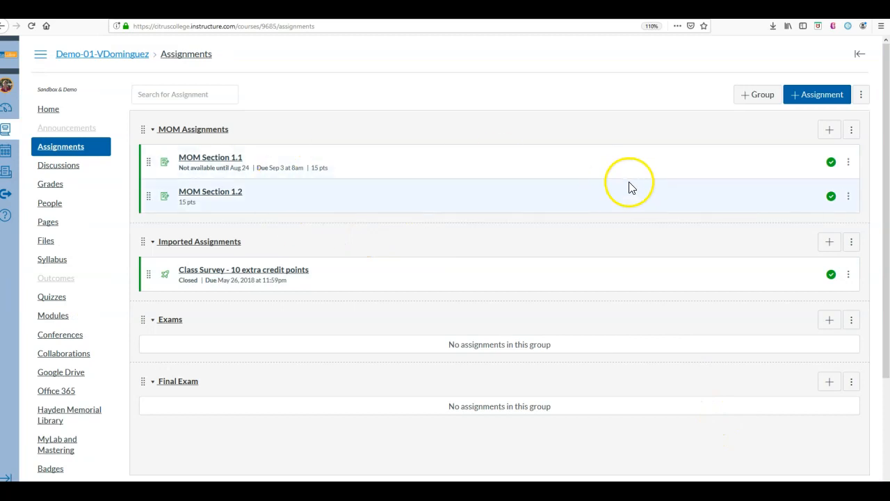
{"action": "left_click", "coordinate": [231, 159]}
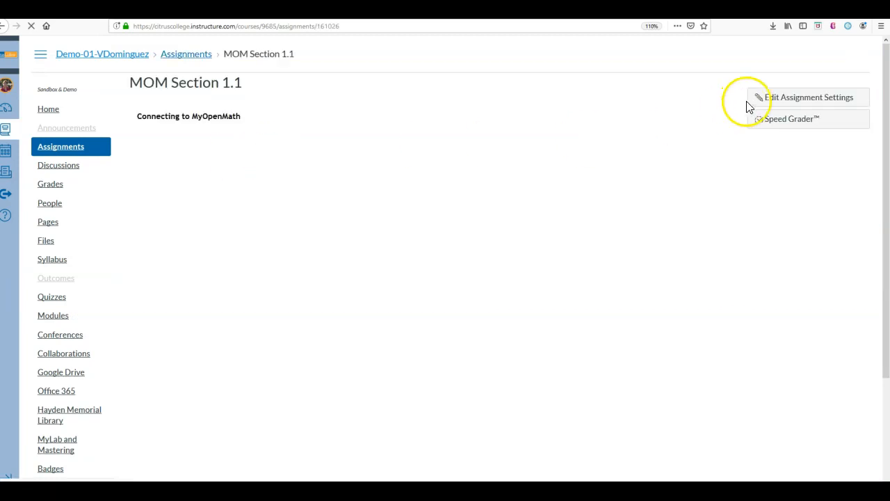
{"action": "left_click", "coordinate": [771, 98]}
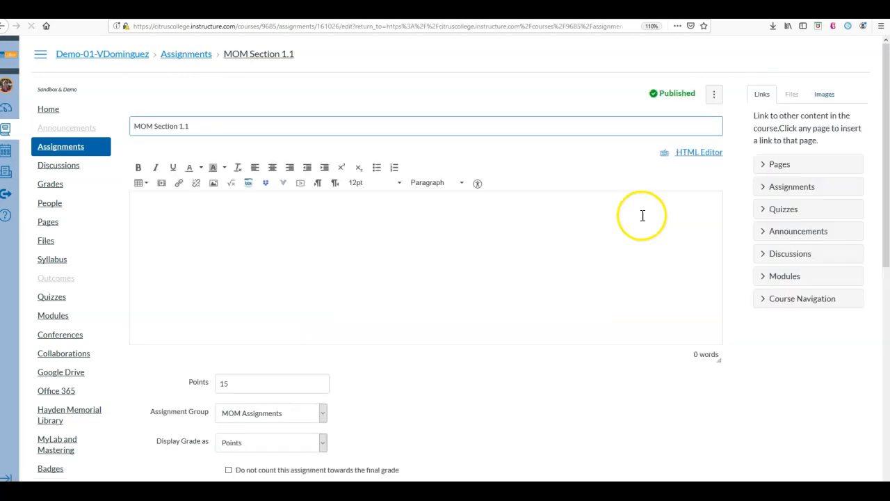
Step: Clear the Due, Available from and Until dates of MOM Section 1.1 and save the assignment
{"action": "scroll", "coordinate": [603, 236], "scroll_direction": "down", "scroll_amount": 5}
{"action": "left_click_drag", "start_coordinate": [282, 300], "coordinate": [225, 302]}
{"action": "key", "text": "BackSpace"}
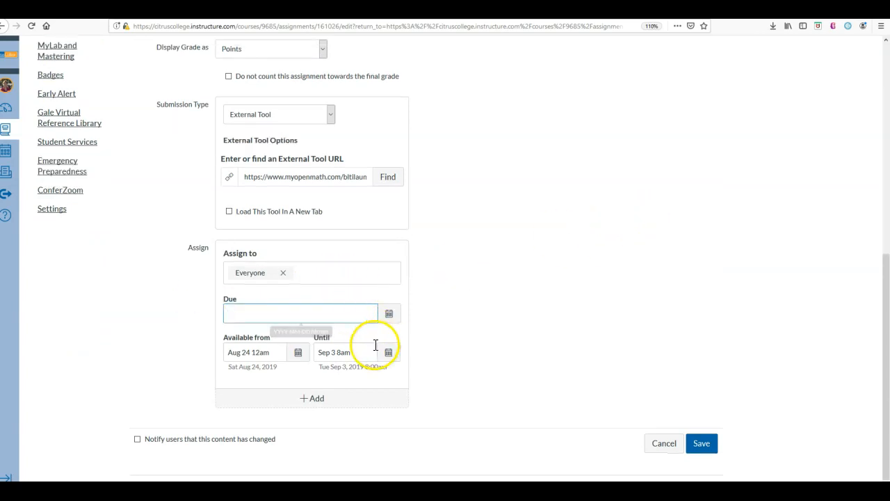
{"action": "left_click_drag", "start_coordinate": [275, 353], "coordinate": [203, 347]}
{"action": "key", "text": "BackSpace"}
{"action": "left_click_drag", "start_coordinate": [354, 352], "coordinate": [292, 350]}
{"action": "key", "text": "BackSpace"}
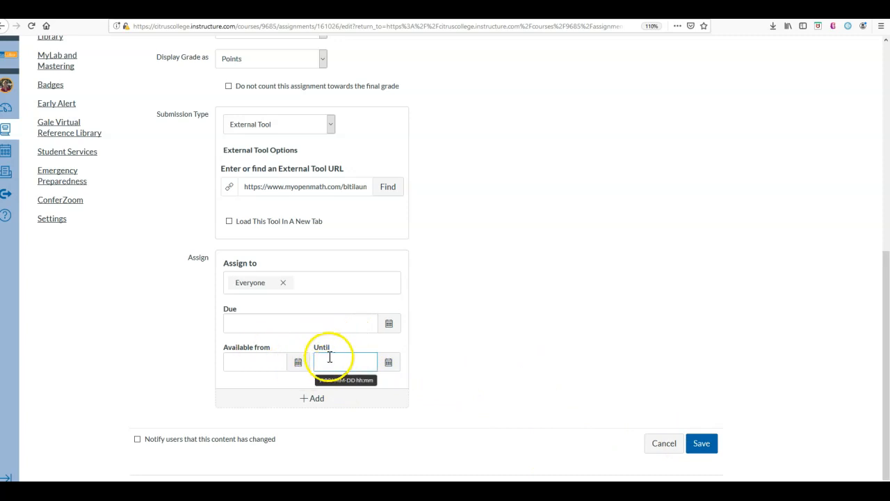
{"action": "left_click", "coordinate": [703, 444]}
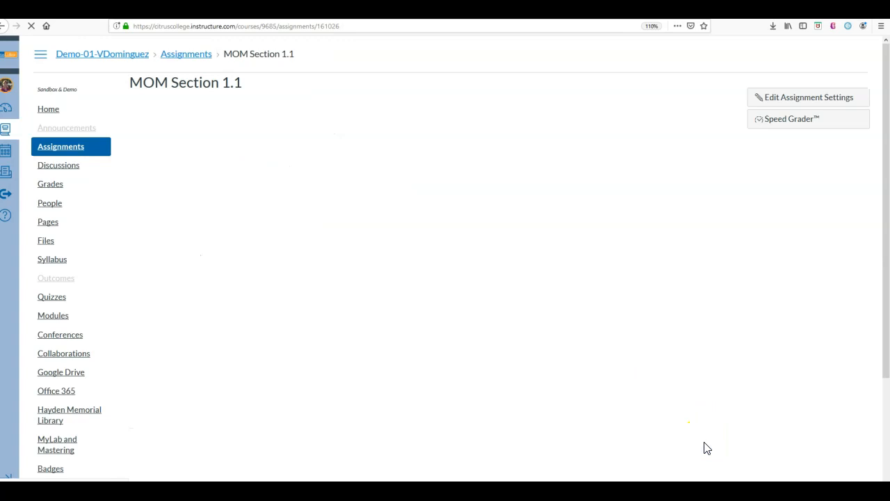
Step: Enter Student View from the course settings and open the MOM Section 1.1 assignment as the test student
{"action": "scroll", "coordinate": [96, 357], "scroll_direction": "down", "scroll_amount": 3}
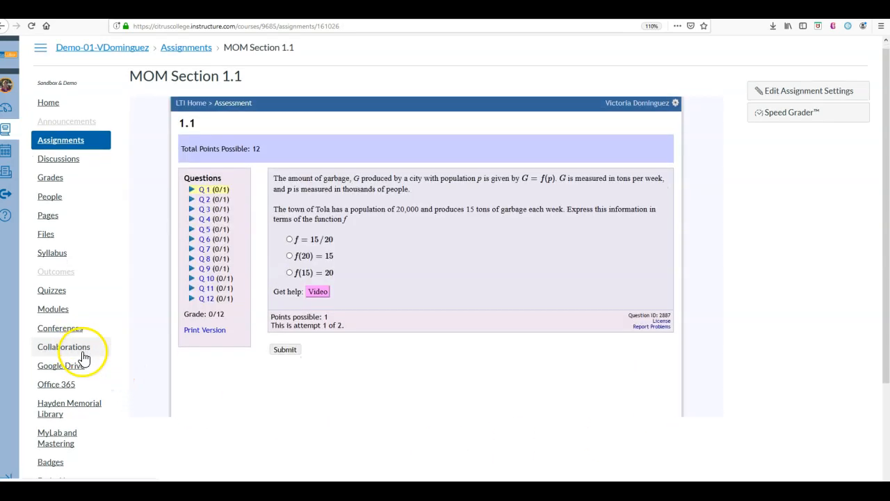
{"action": "left_click", "coordinate": [49, 473]}
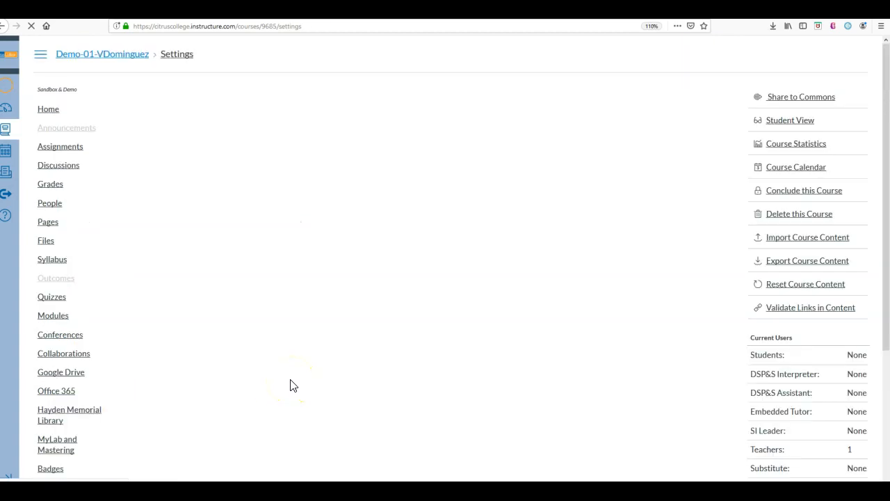
{"action": "left_click", "coordinate": [792, 126]}
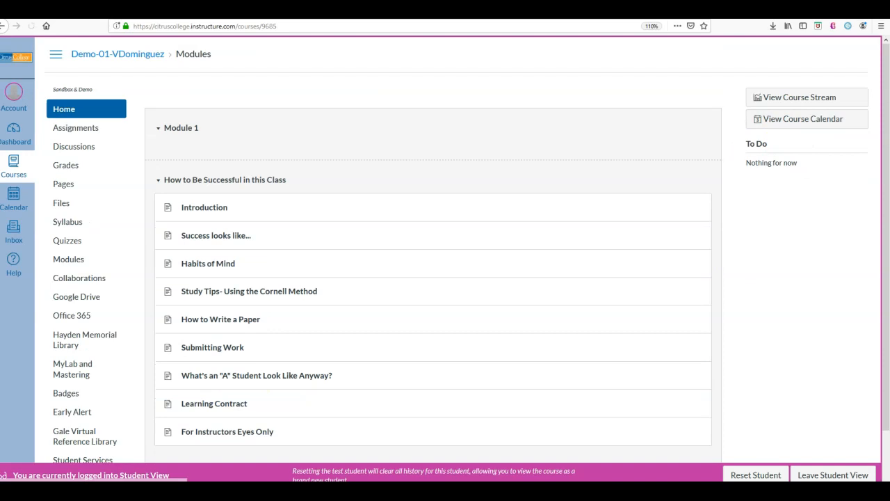
{"action": "left_click", "coordinate": [79, 133]}
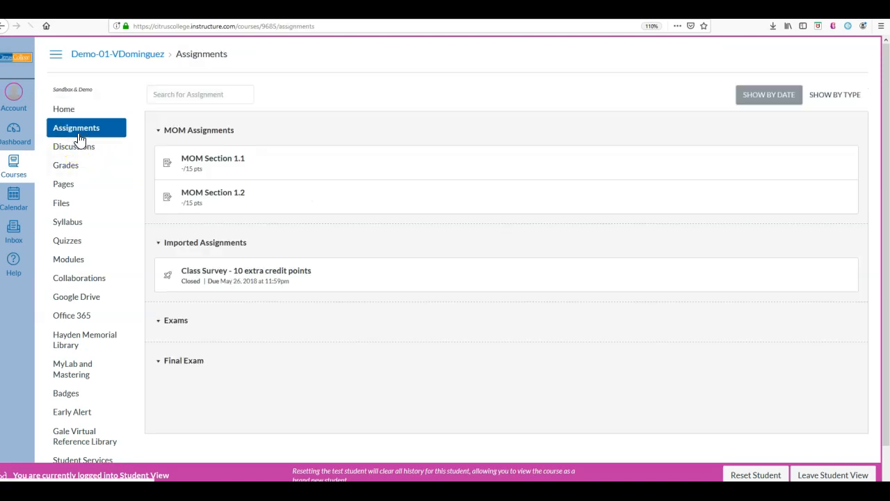
{"action": "left_click", "coordinate": [220, 158]}
{"action": "left_click", "coordinate": [220, 159]}
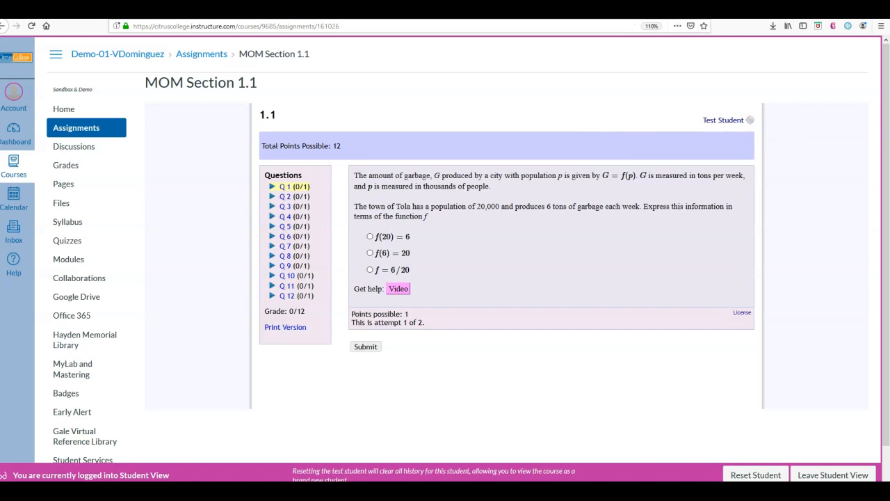
Step: Leave Student View and open the student roster of the Math 062 CRN 23380 and Math 162 CRN 23381 course in MyOpenMath
{"action": "left_click", "coordinate": [585, 10]}
{"action": "left_click", "coordinate": [414, 128]}
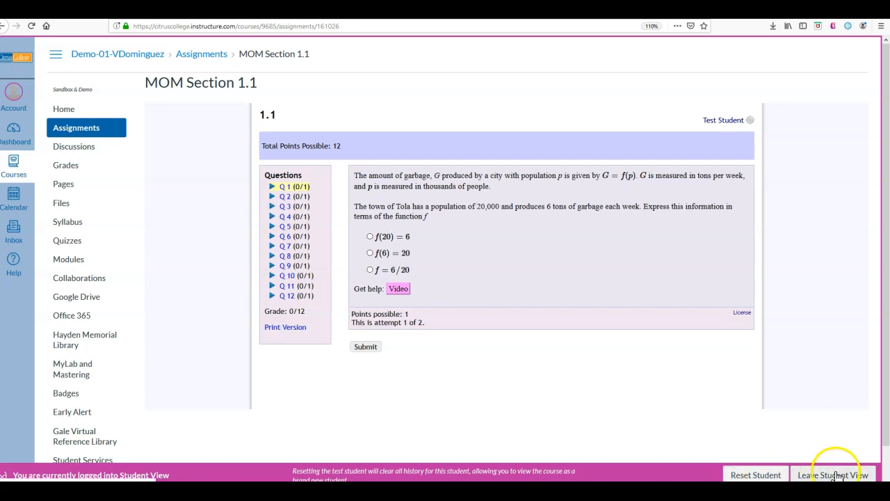
{"action": "left_click", "coordinate": [838, 476]}
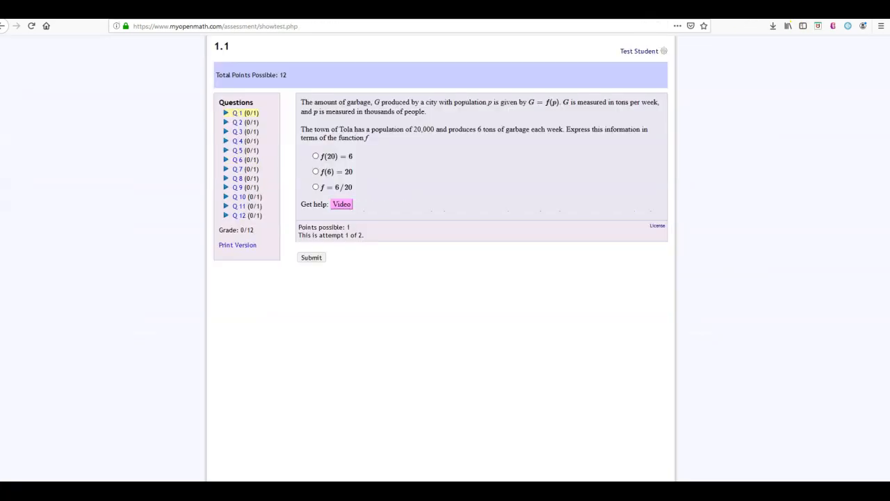
{"action": "left_click", "coordinate": [4, 26]}
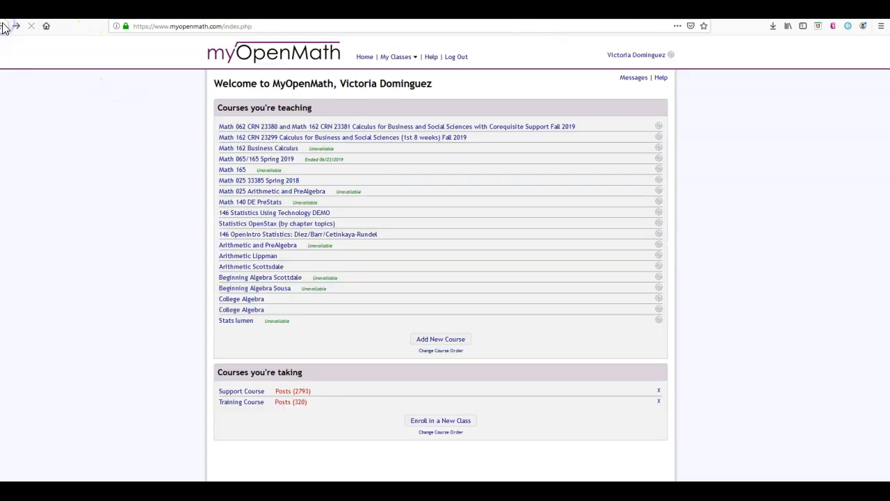
{"action": "left_click", "coordinate": [417, 127]}
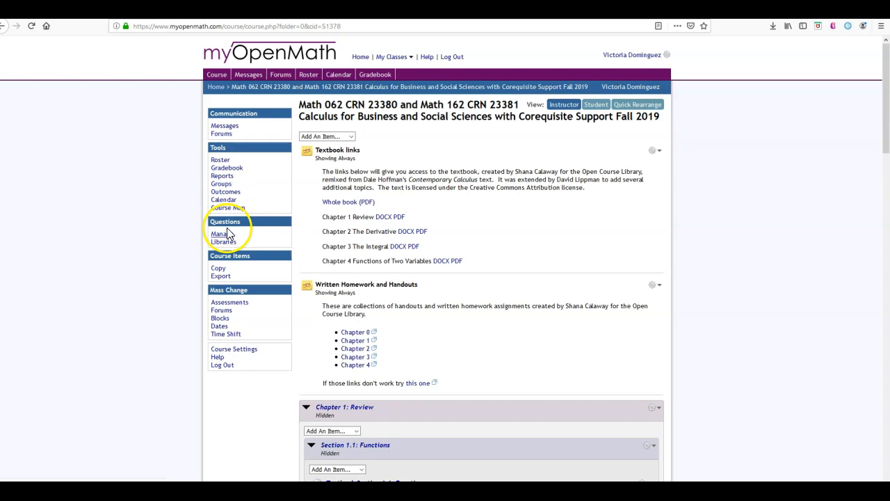
{"action": "left_click", "coordinate": [221, 160]}
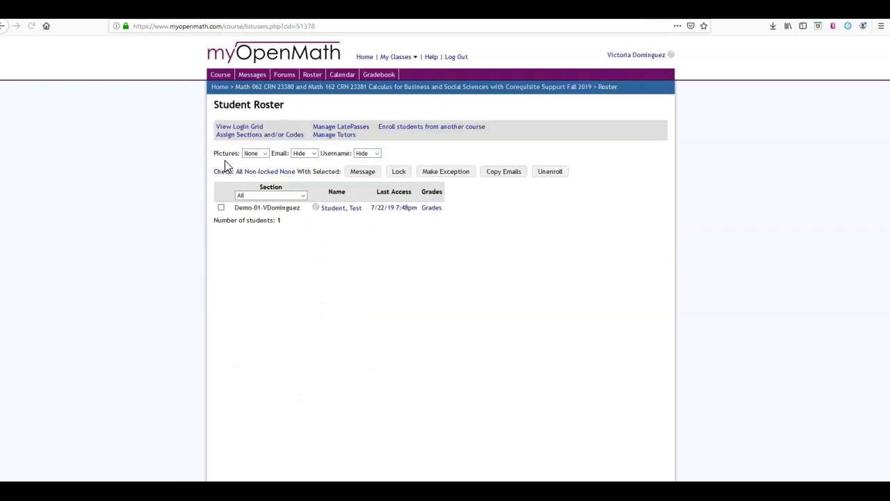